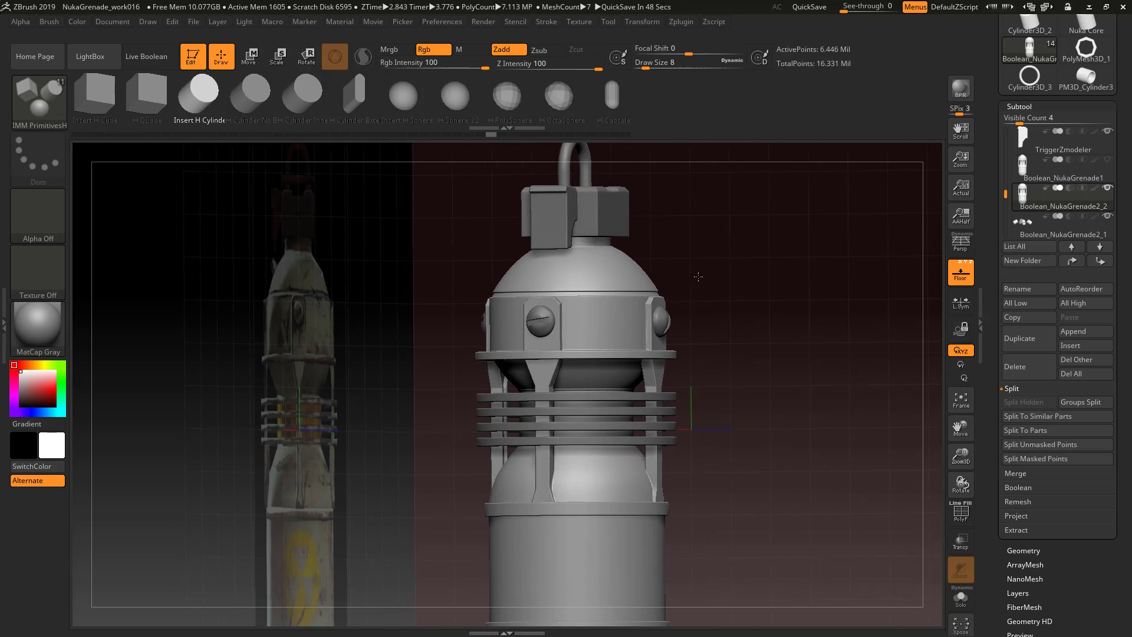
Step: Load the IMM Primitives insert-mesh brush from the brush library for adding a cylinder
key("shift")
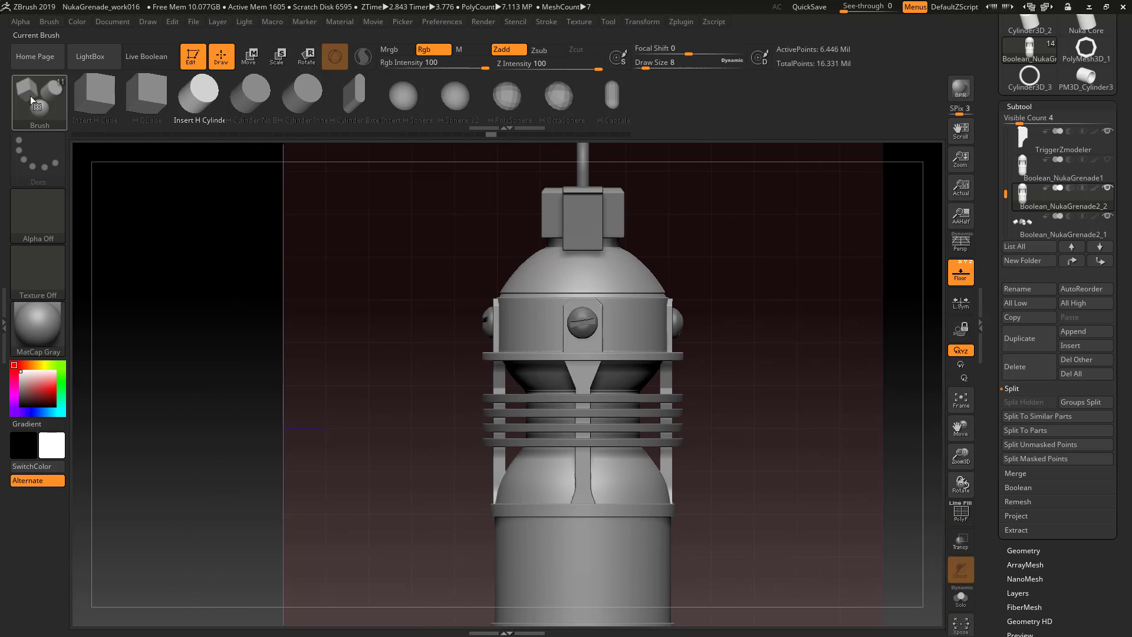
left_click(39, 99)
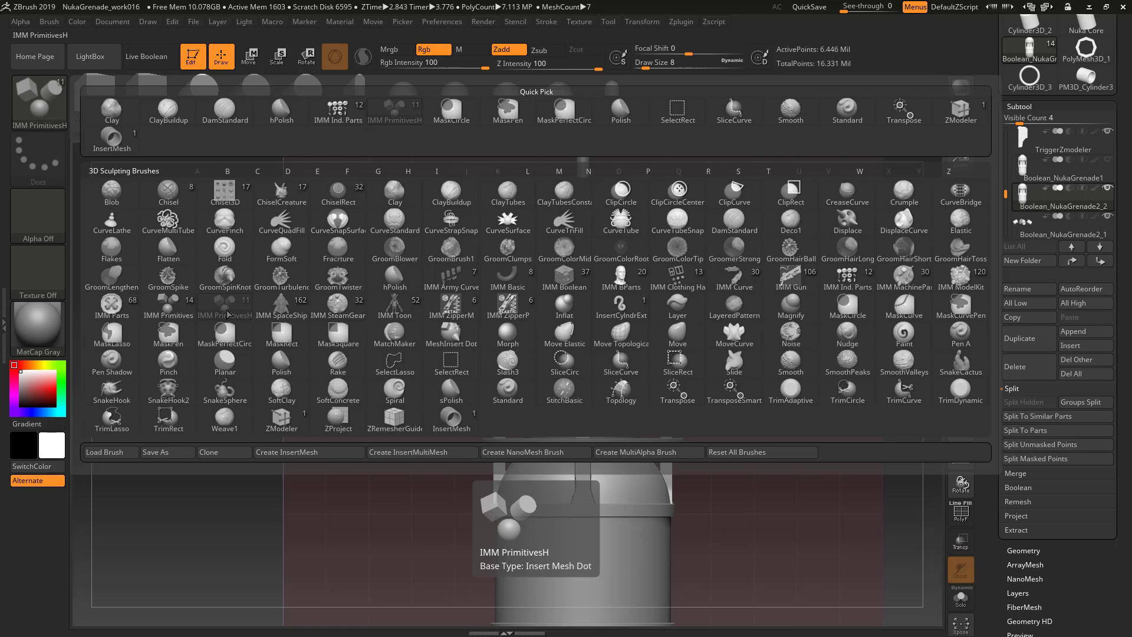
left_click(243, 323)
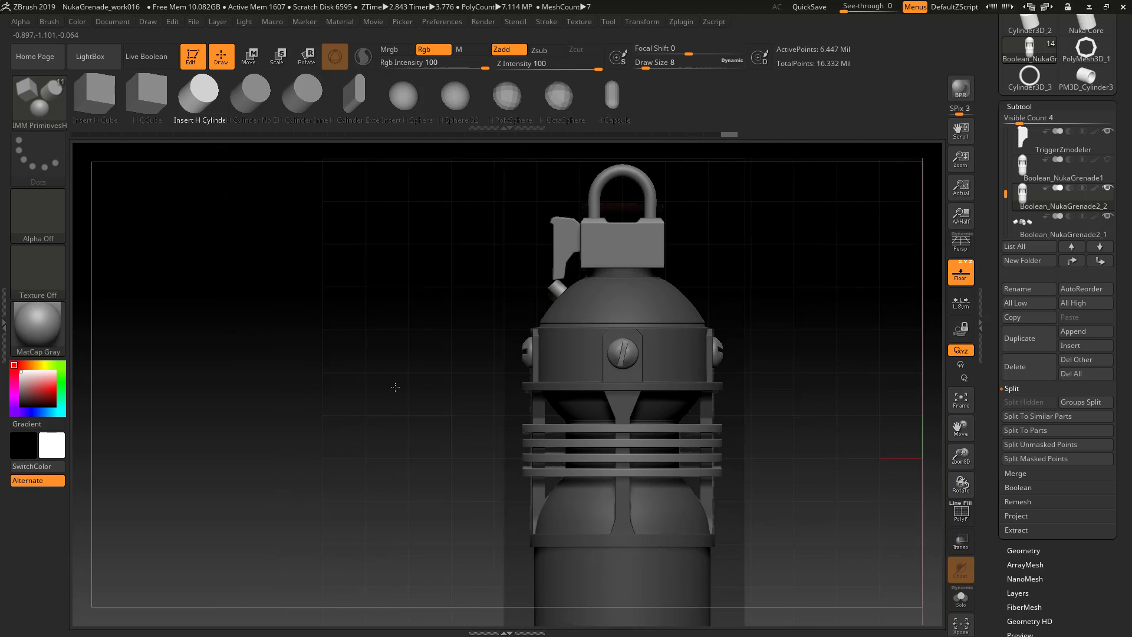
Step: Push the inserted cylinder along its own axis so it sinks partly into the dome
right_click_drag(421, 361, 450, 445, "alt")
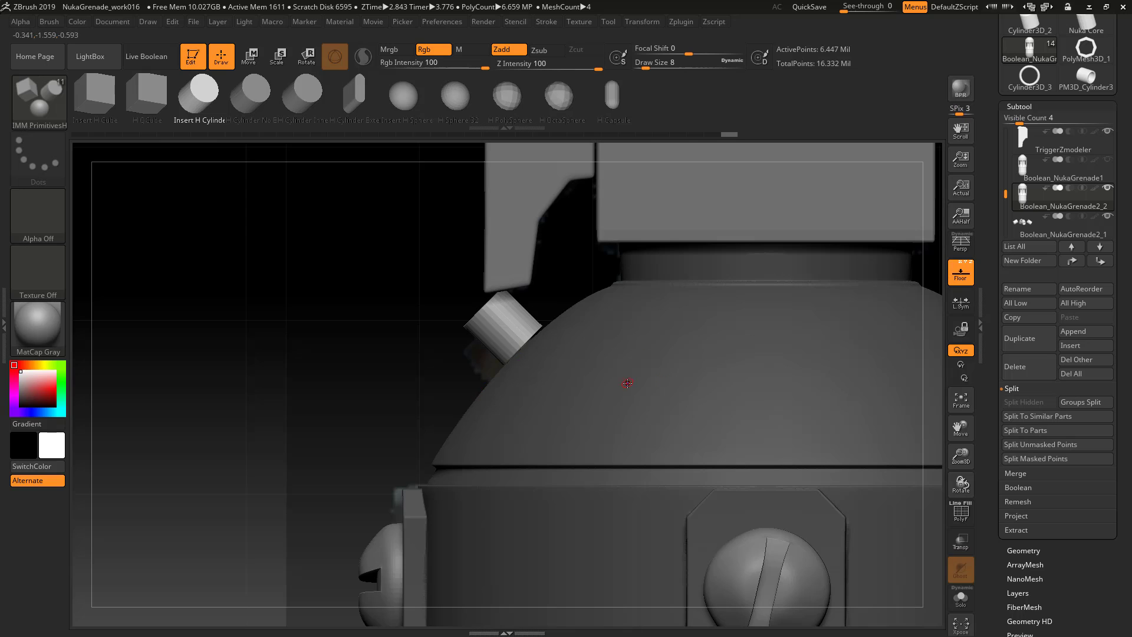
key("w")
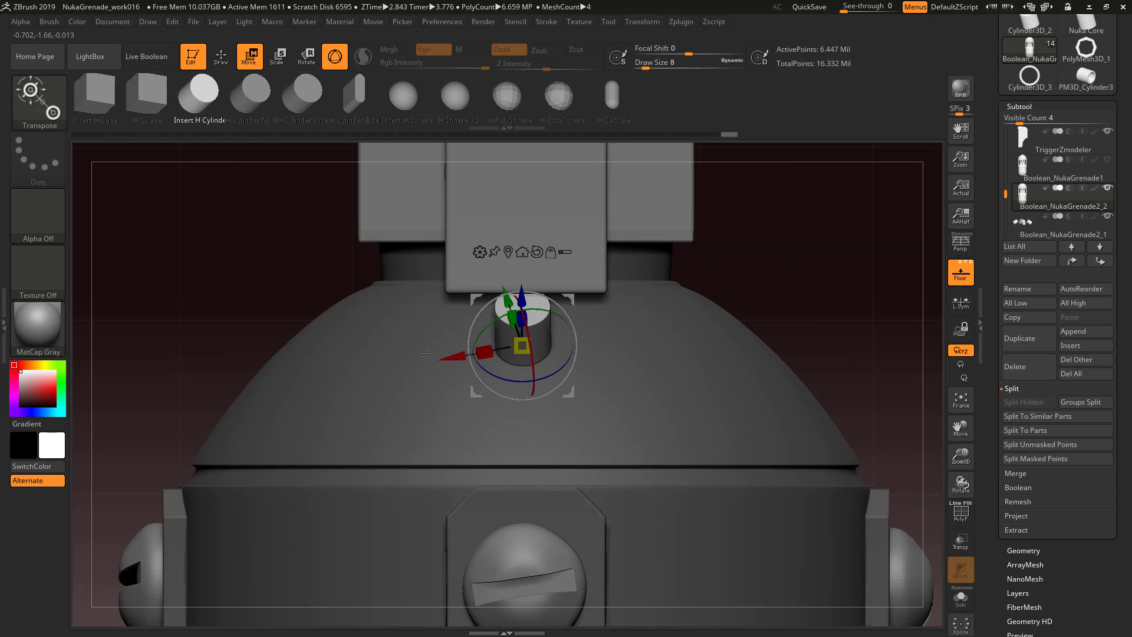
left_click(540, 324)
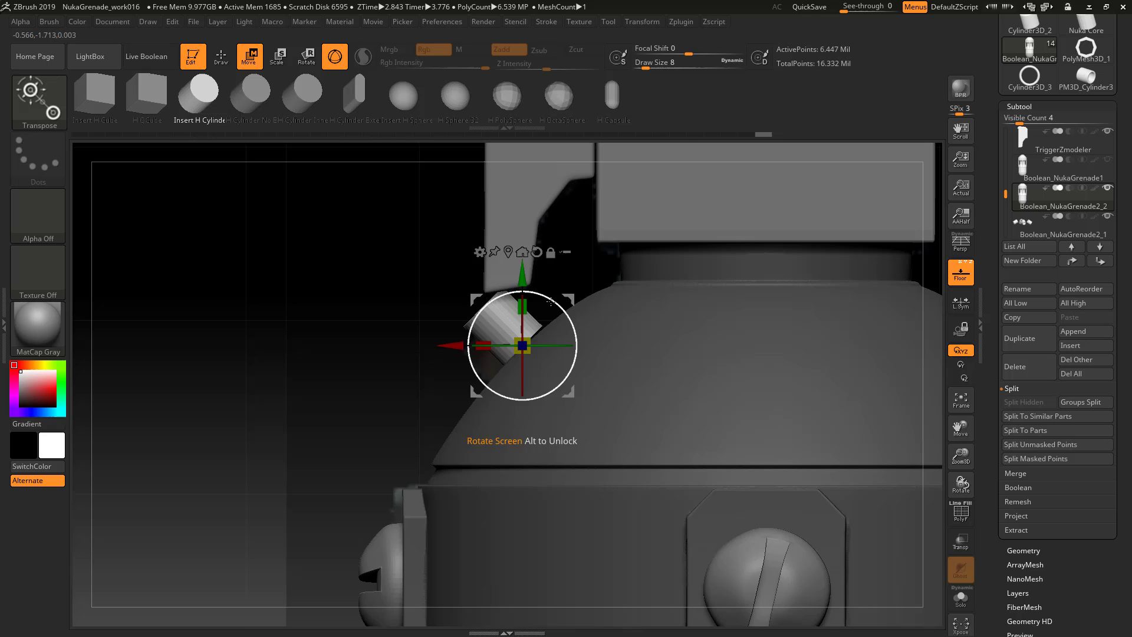
left_click(536, 253)
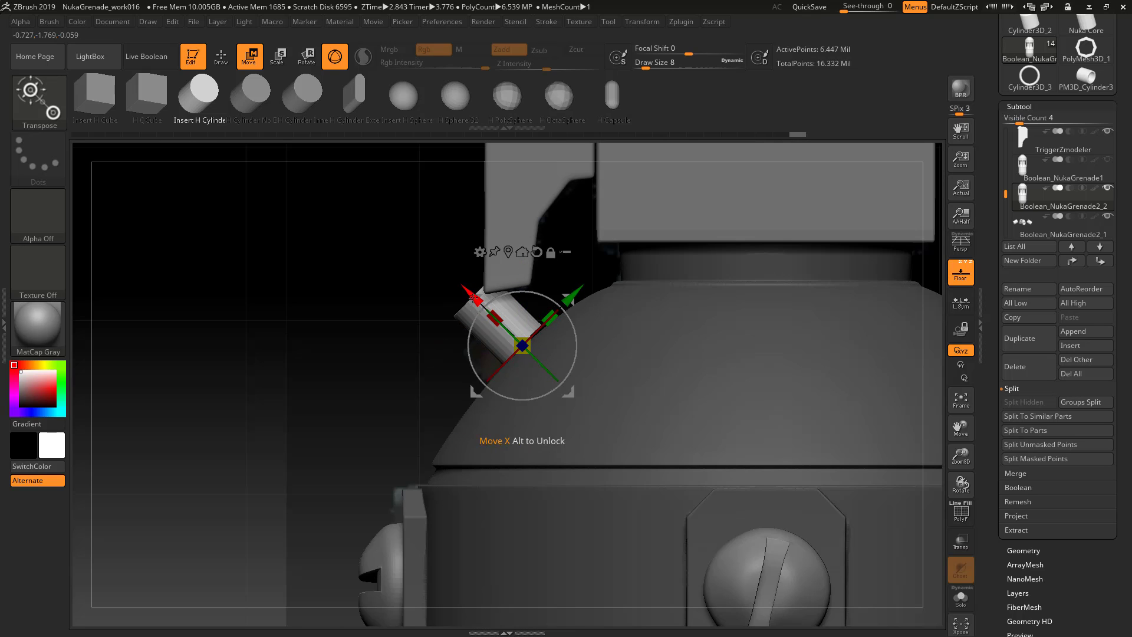
mouse_move(489, 320)
left_mouse_down()
mouse_move(581, 306)
mouse_move(584, 333)
left_mouse_up()
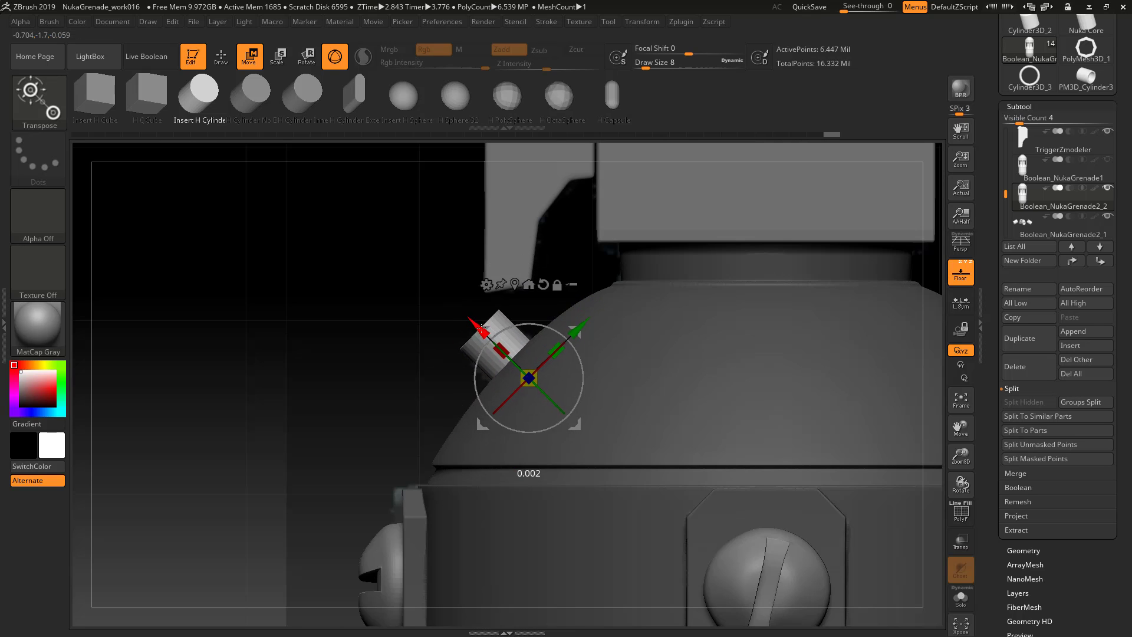
mouse_move(619, 337)
right_mouse_down("shift")
mouse_move(799, 314)
mouse_move(761, 319)
right_mouse_up("shift")
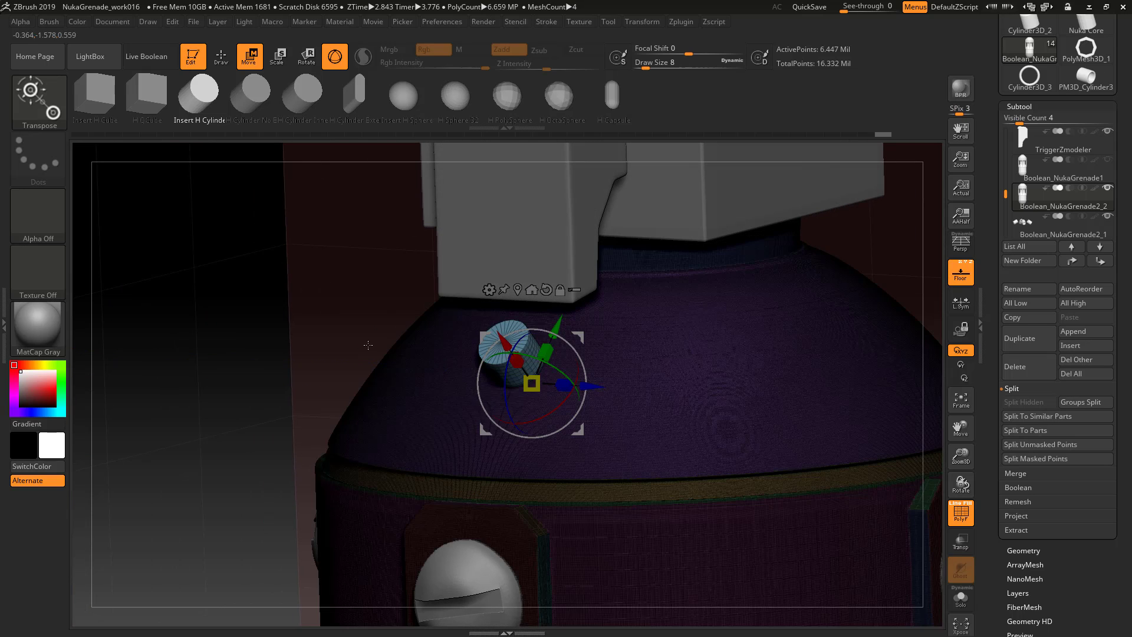
left_click(1014, 388)
Step: Split the unmasked cylinder into its own subtool and make it the active one
left_click(1024, 388)
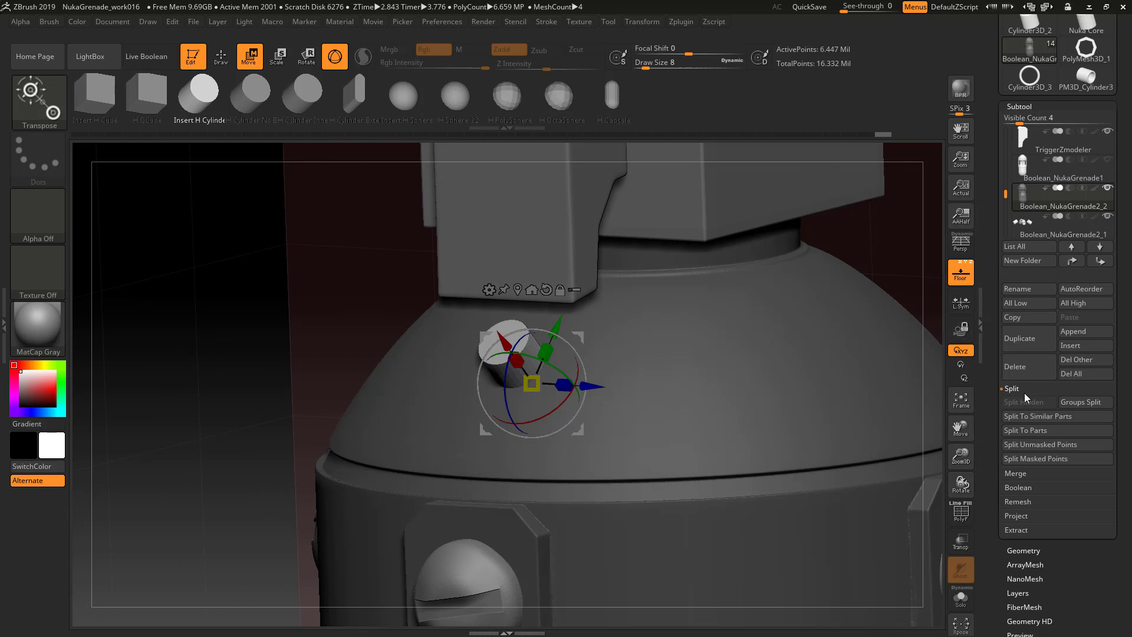
left_click(1031, 445)
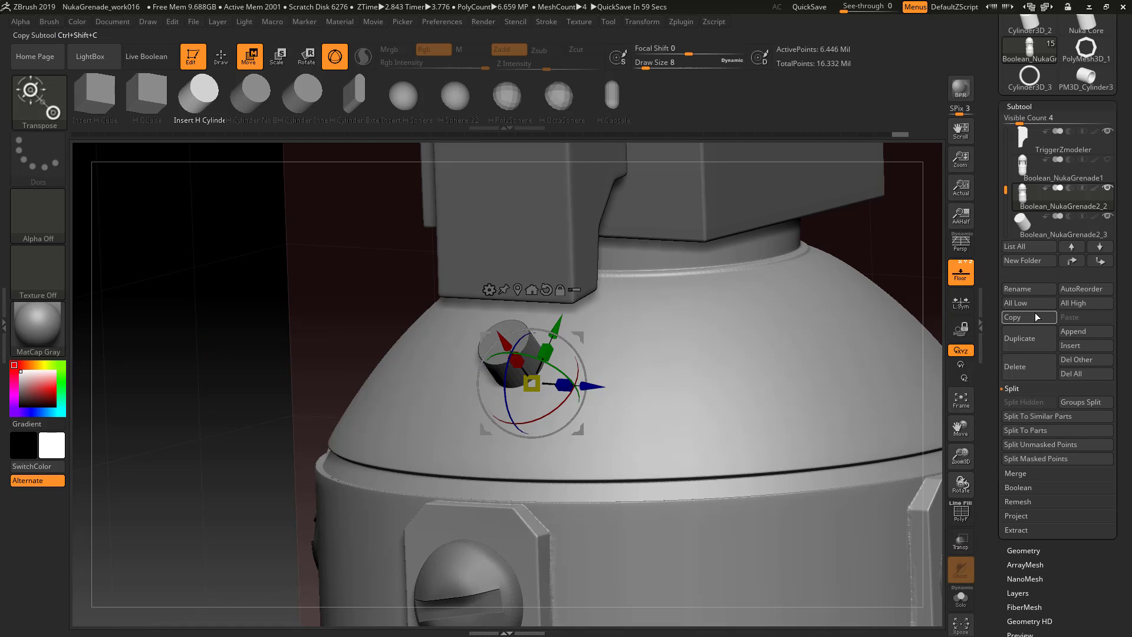
key("shift+f")
left_click(508, 354, "alt")
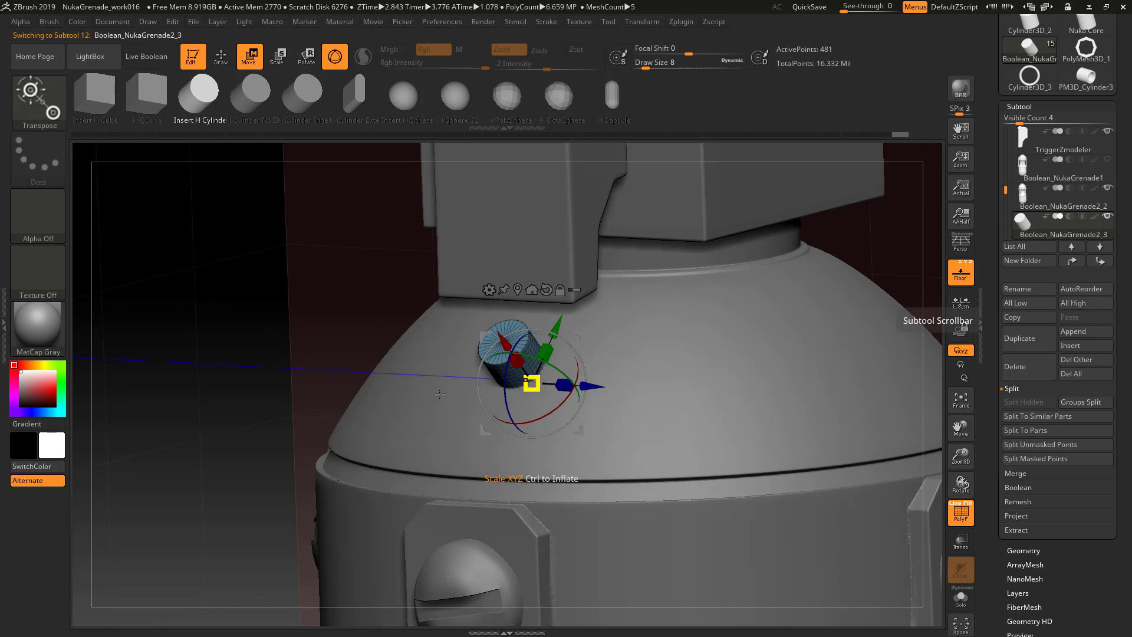
left_click_drag(531, 380, 518, 270)
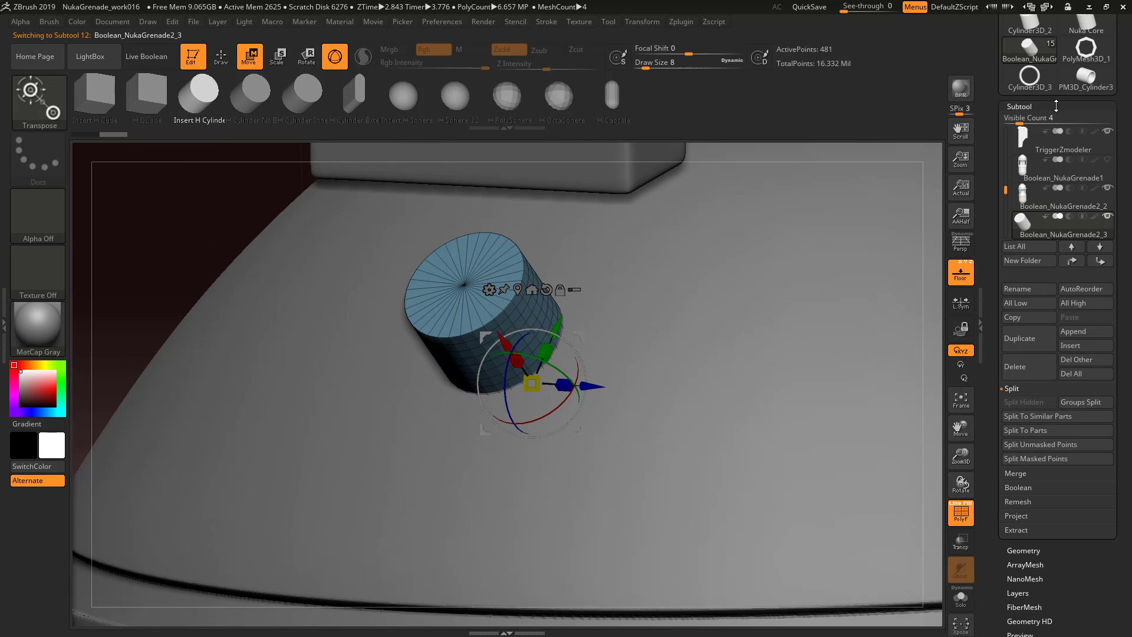
left_click(1055, 107)
Step: Regroup the cylinder's faces and enable Dynamic Subdiv with raised smooth levels and crease level 4
left_click(1013, 320)
left_click(1044, 404)
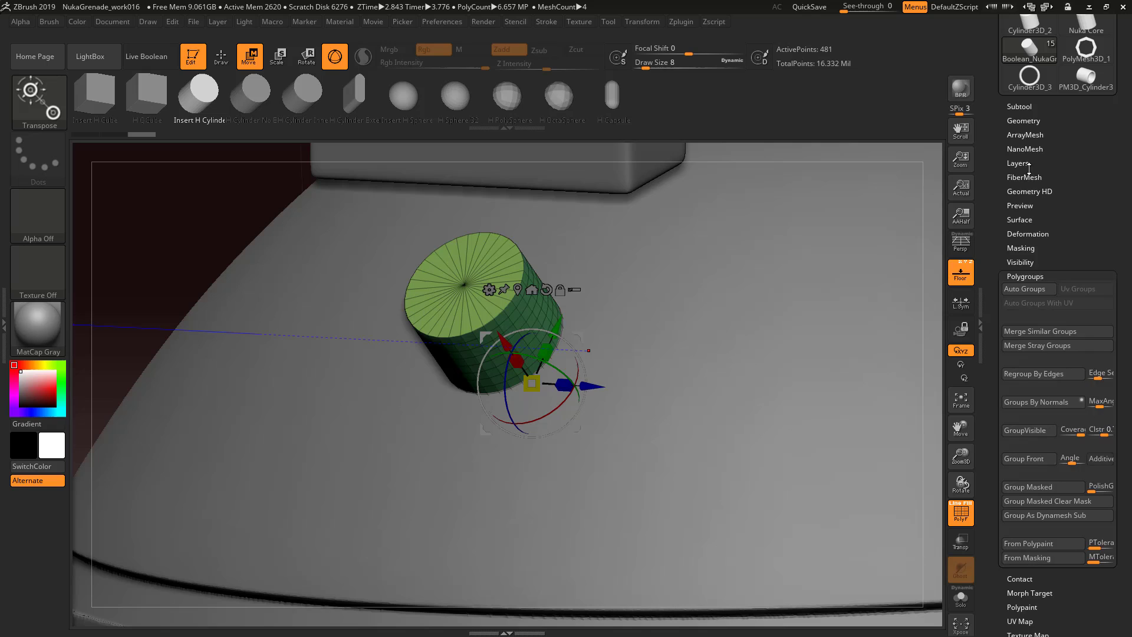
left_click(1023, 120)
left_click(1026, 331)
left_click(1083, 305)
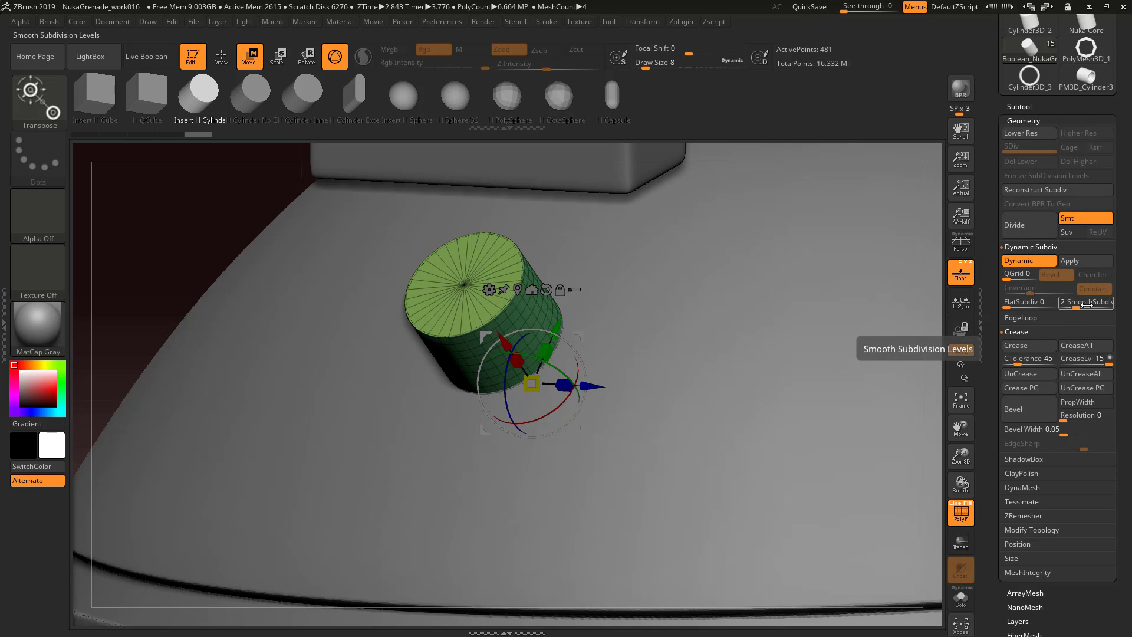
left_click(1087, 359)
type("4")
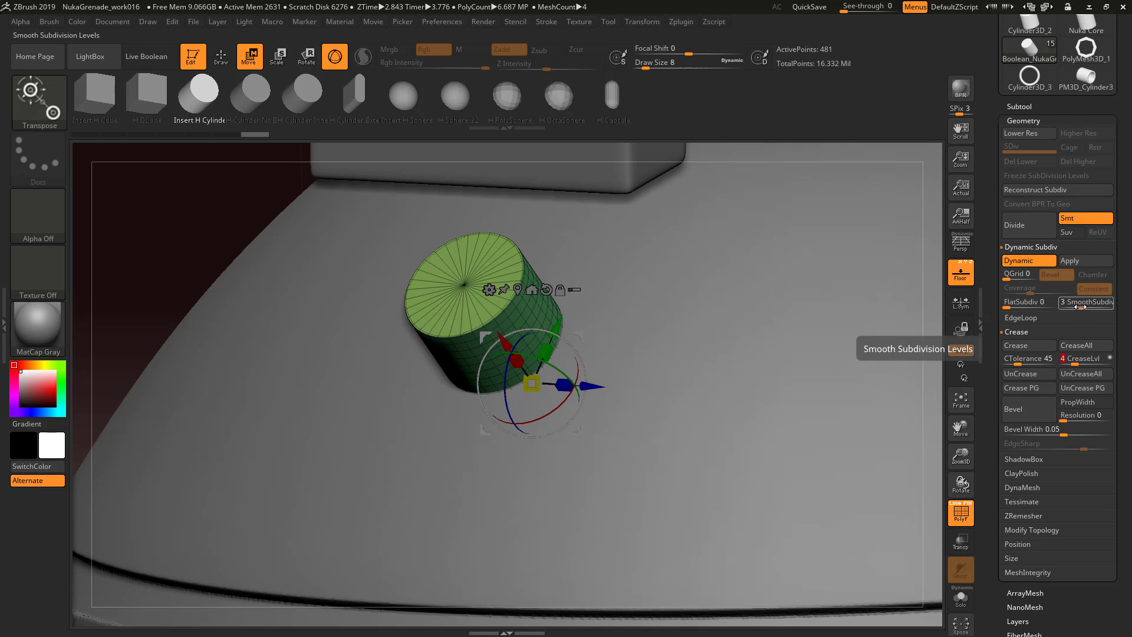
left_click(1087, 305)
Step: Apply the dynamic subdivision to bake it into real subdivision levels
left_click(1019, 106)
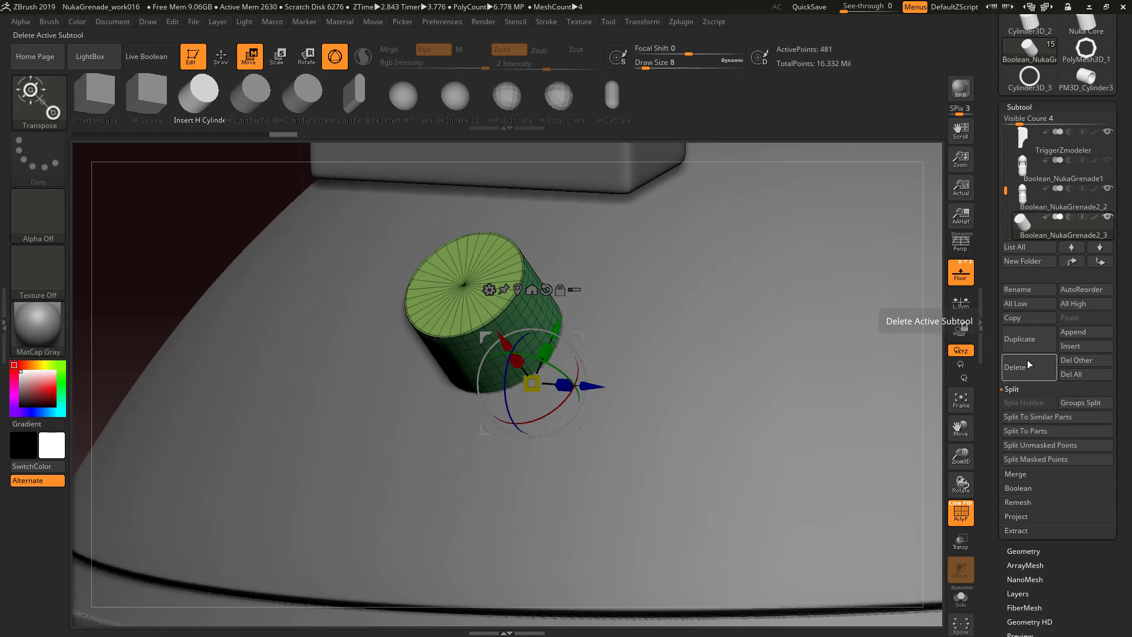
left_click(1024, 550)
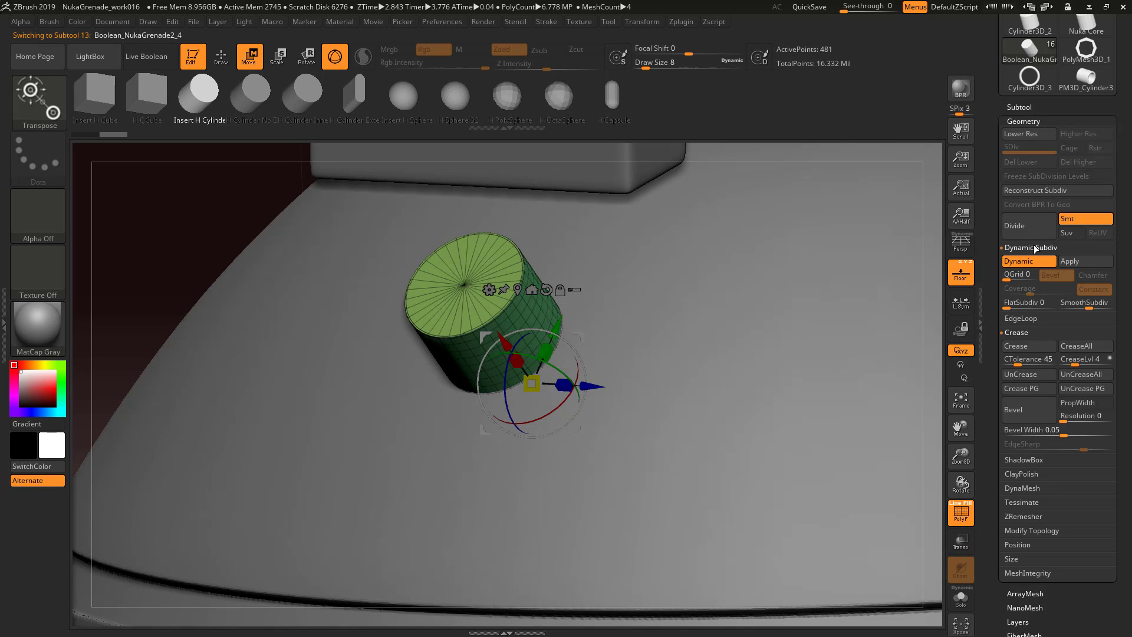
left_click(1076, 270)
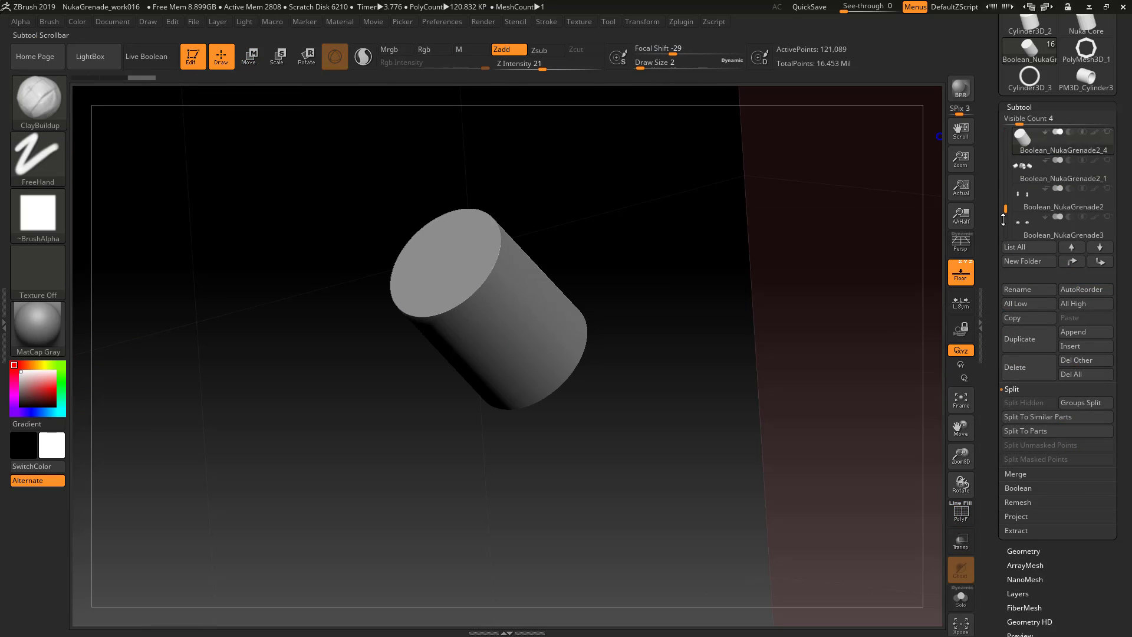
Step: Unhide the main grenade body and make it the active subtool
left_click_drag(1005, 209, 1005, 190)
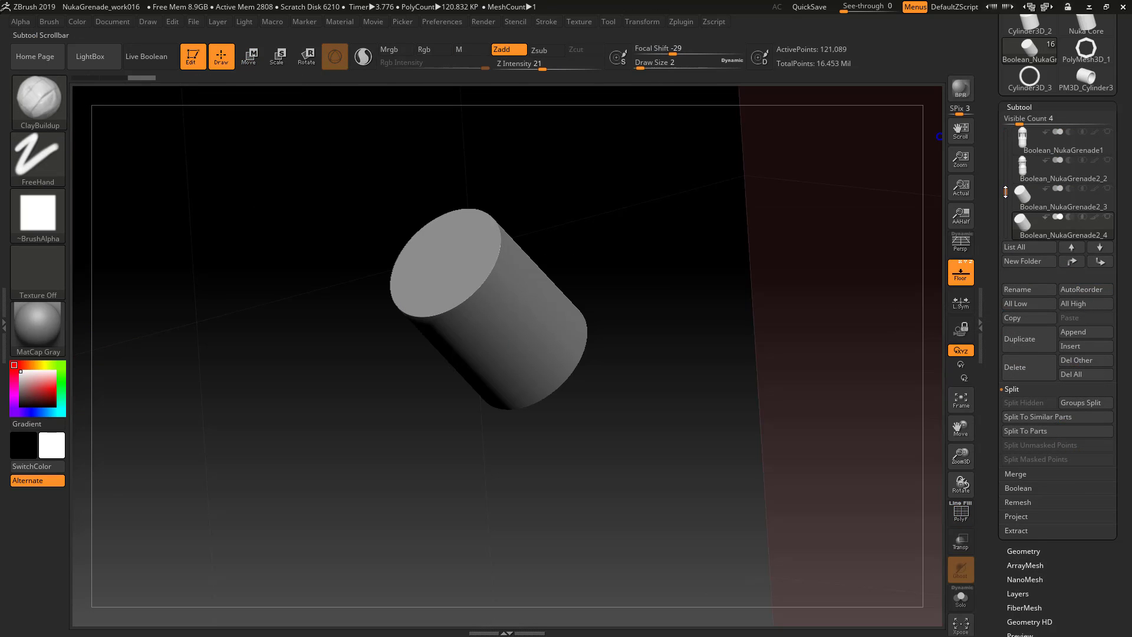
left_click(1107, 160)
left_click(1062, 146)
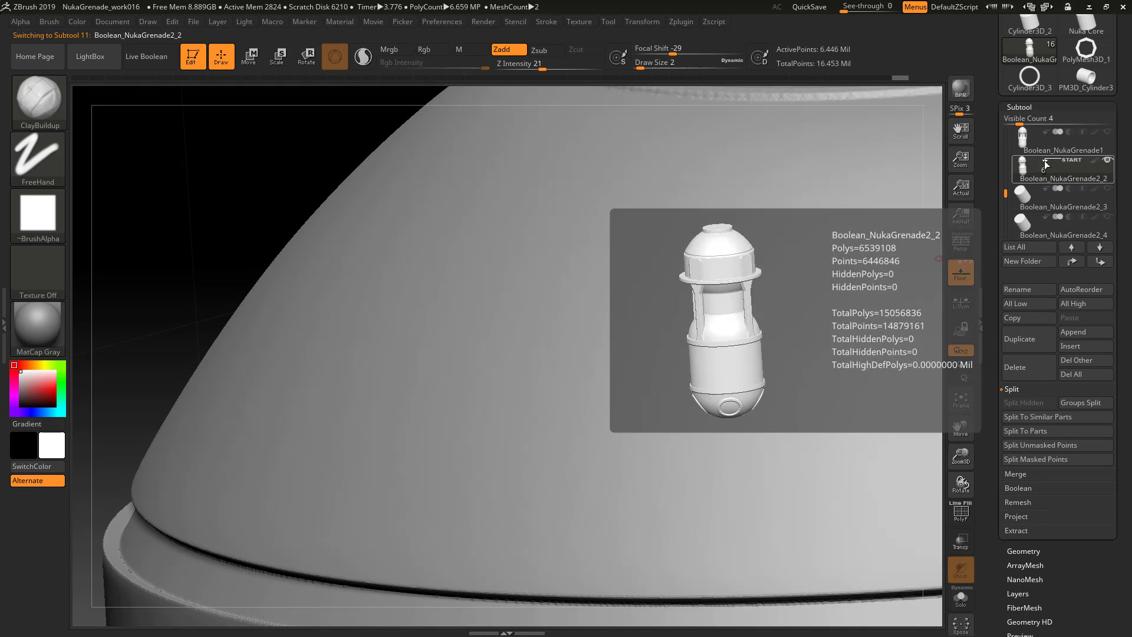
Step: Turn on Live Boolean and make a boolean mesh combining the visible subtools
left_click(1017, 488)
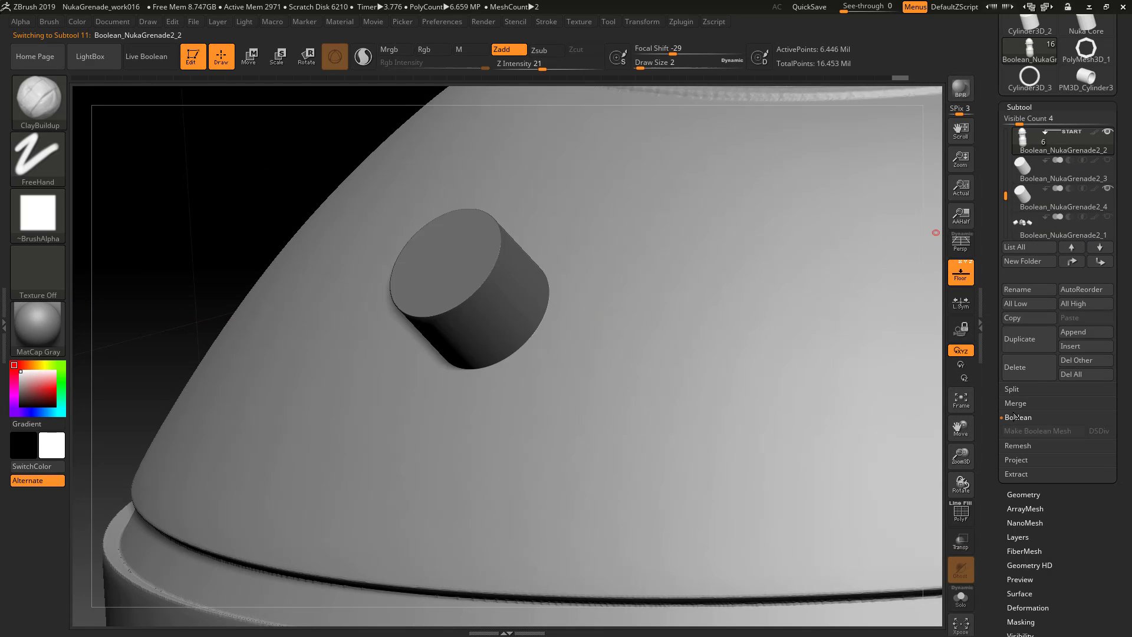
left_click(142, 57)
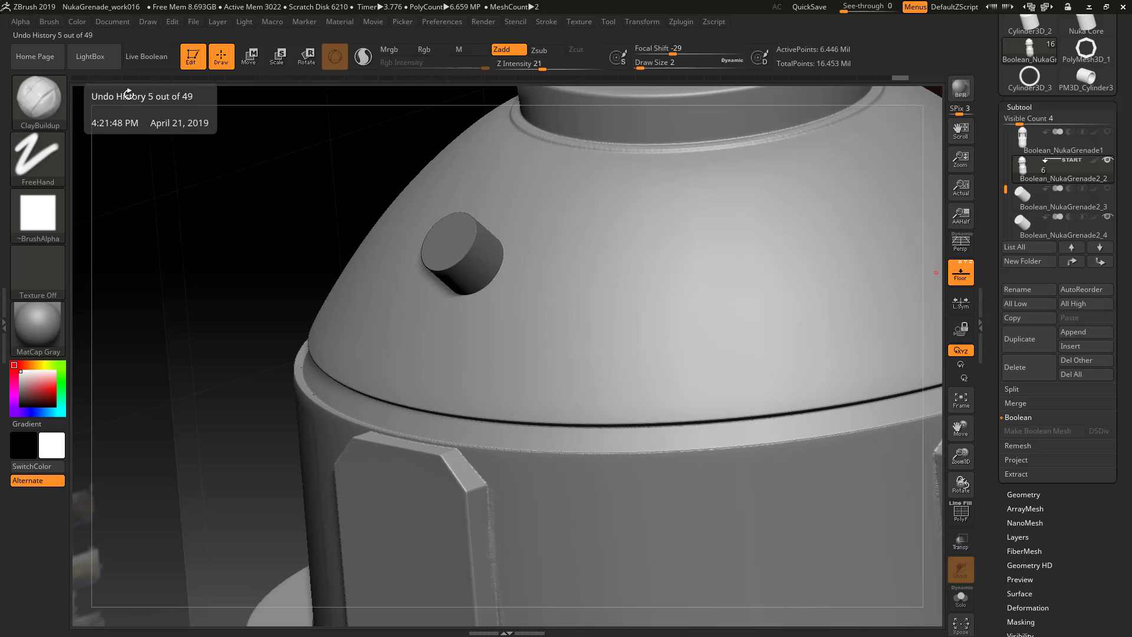
left_click(132, 59)
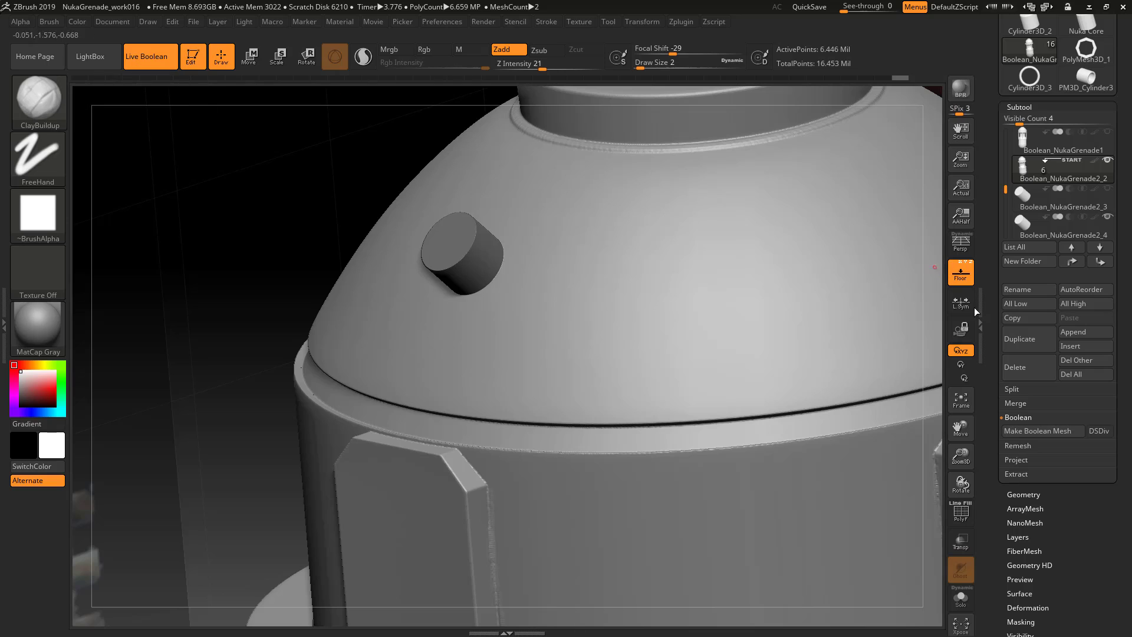
left_click(1033, 432)
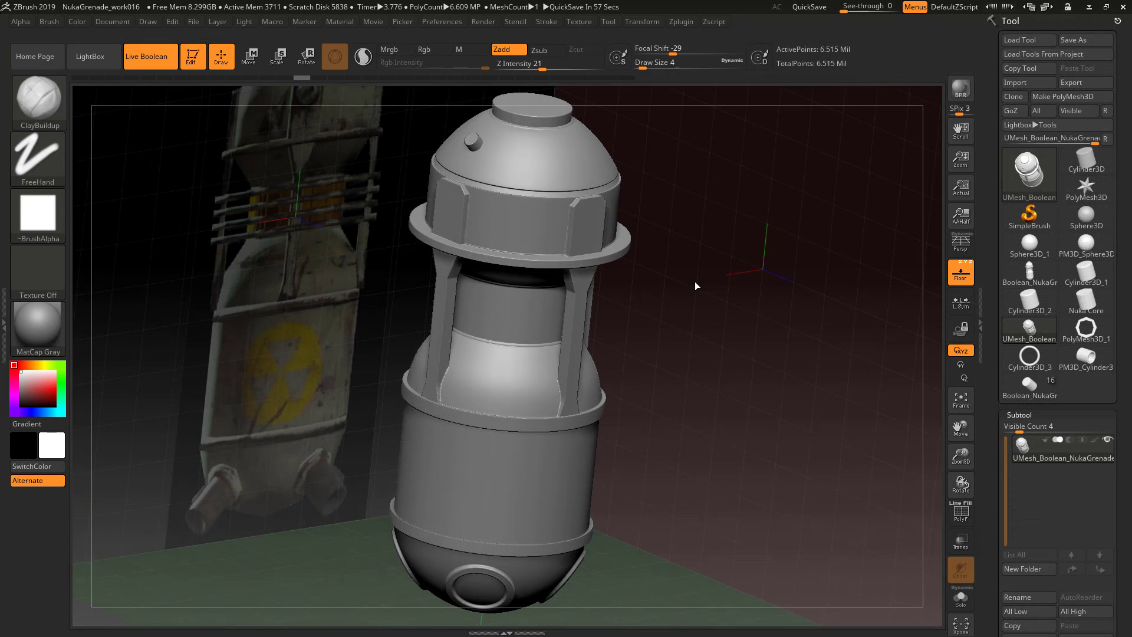
Step: Toggle polygroup colours on and off while orbiting the merged grenade upright to inspect it
left_click_drag(686, 284, 696, 297)
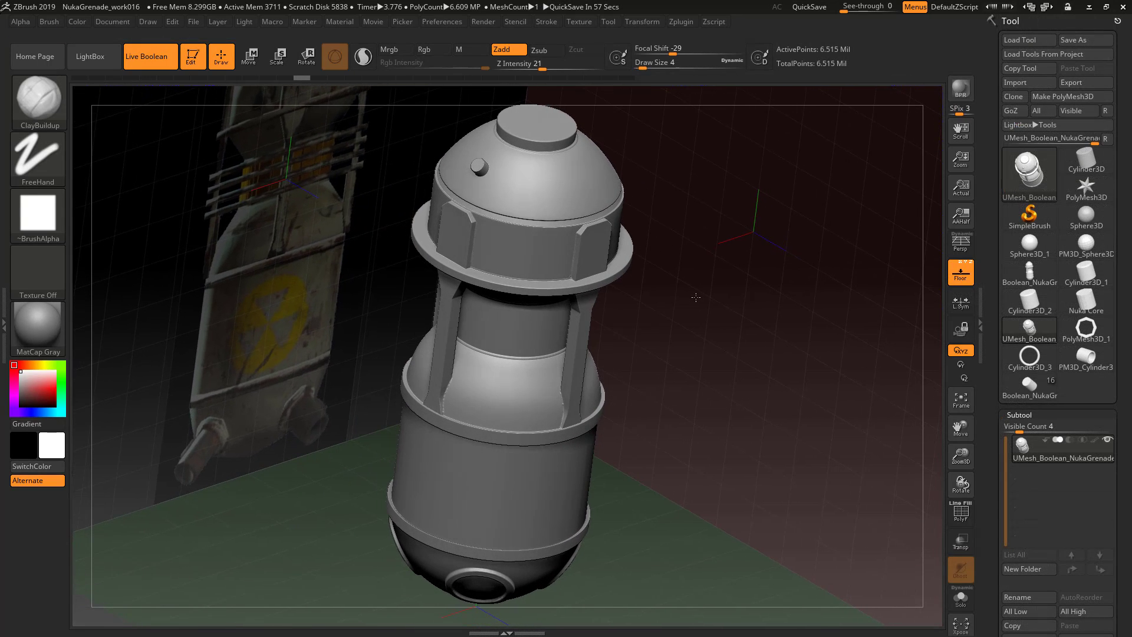
key("shift")
key("shift+f")
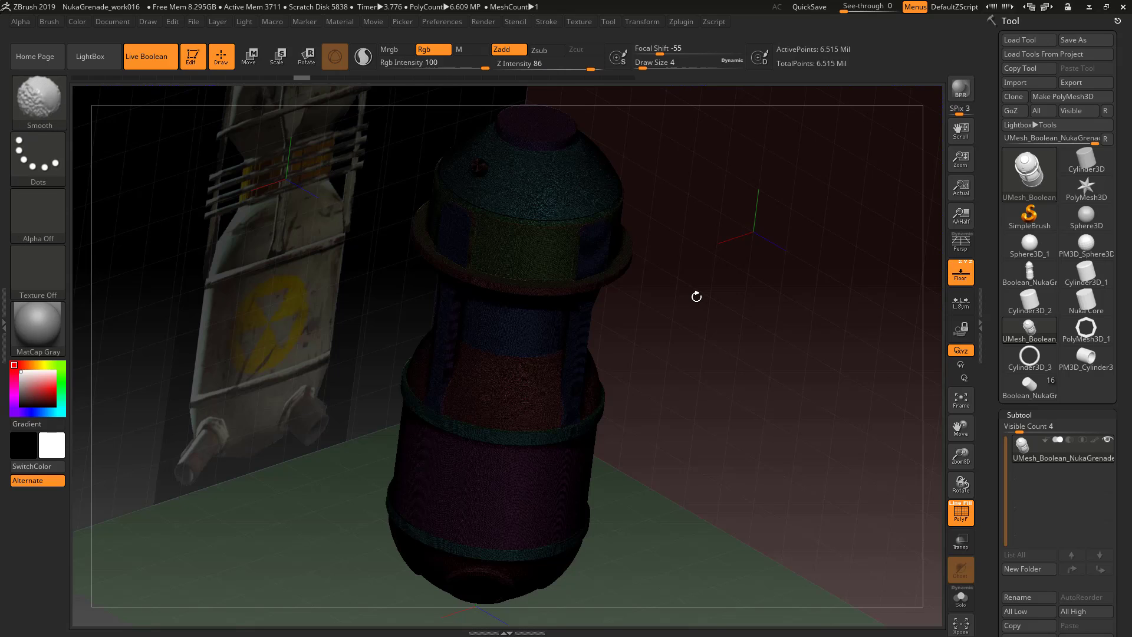
key("shift+f")
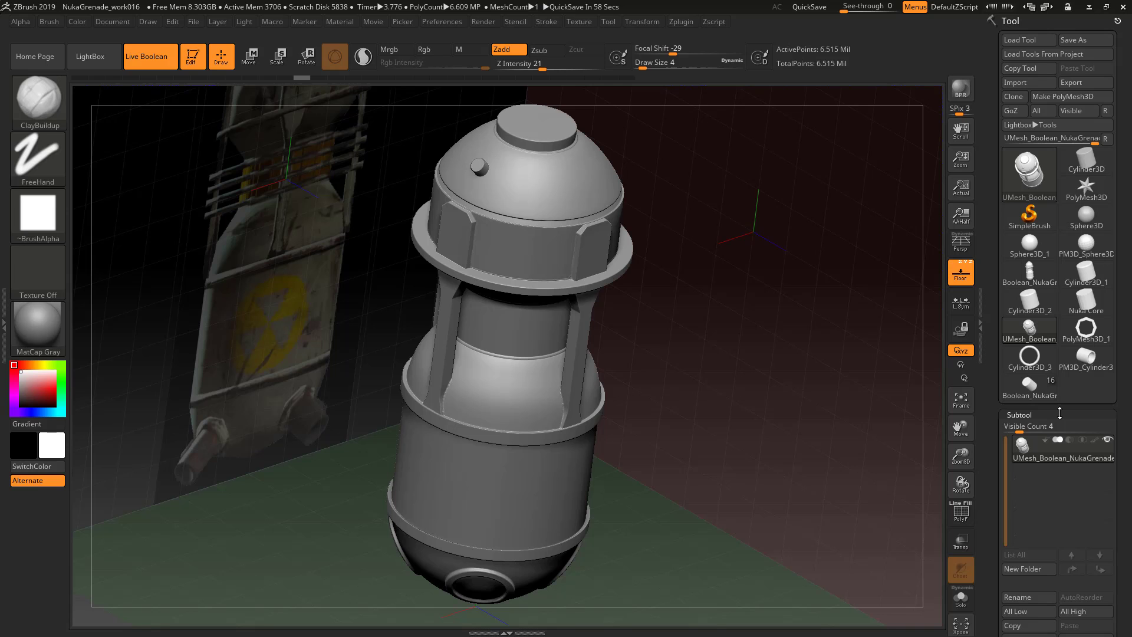
mouse_move(643, 432)
left_mouse_down()
mouse_move(607, 420)
mouse_move(685, 427)
mouse_move(620, 427)
mouse_move(657, 424)
mouse_move(585, 352)
left_mouse_up()
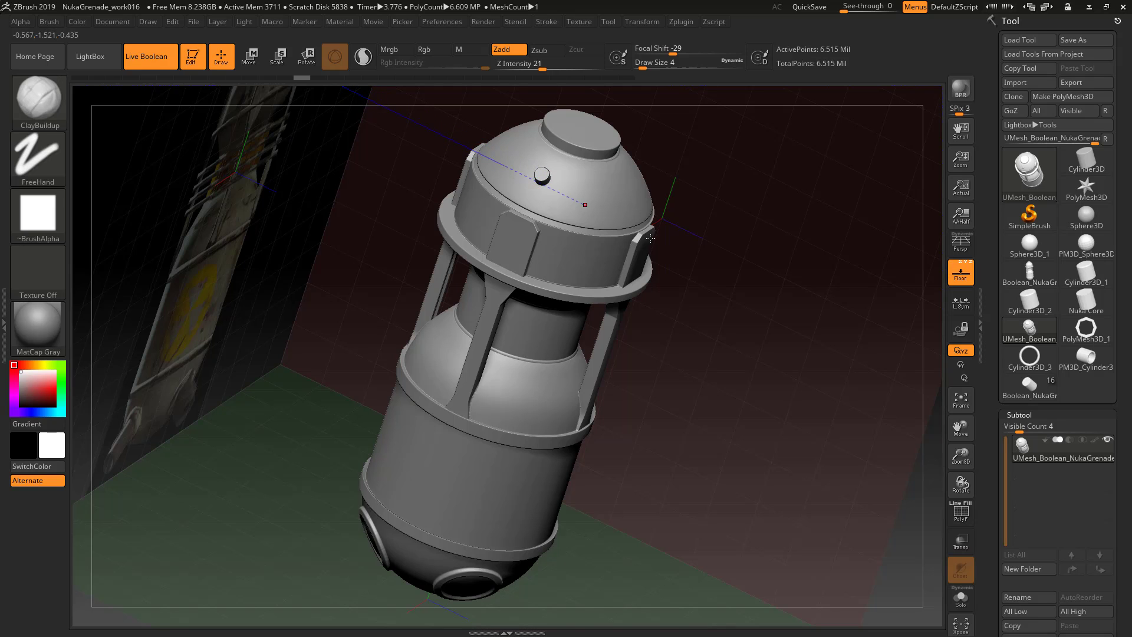
left_click_drag(585, 204, 511, 257)
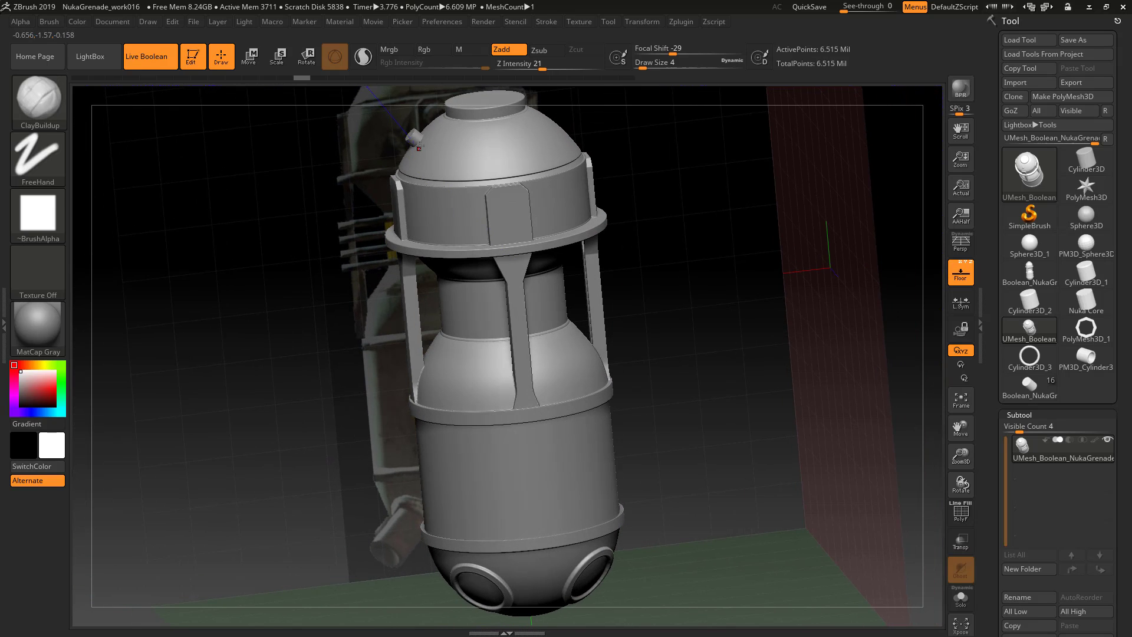
left_click_drag(342, 207, 412, 265)
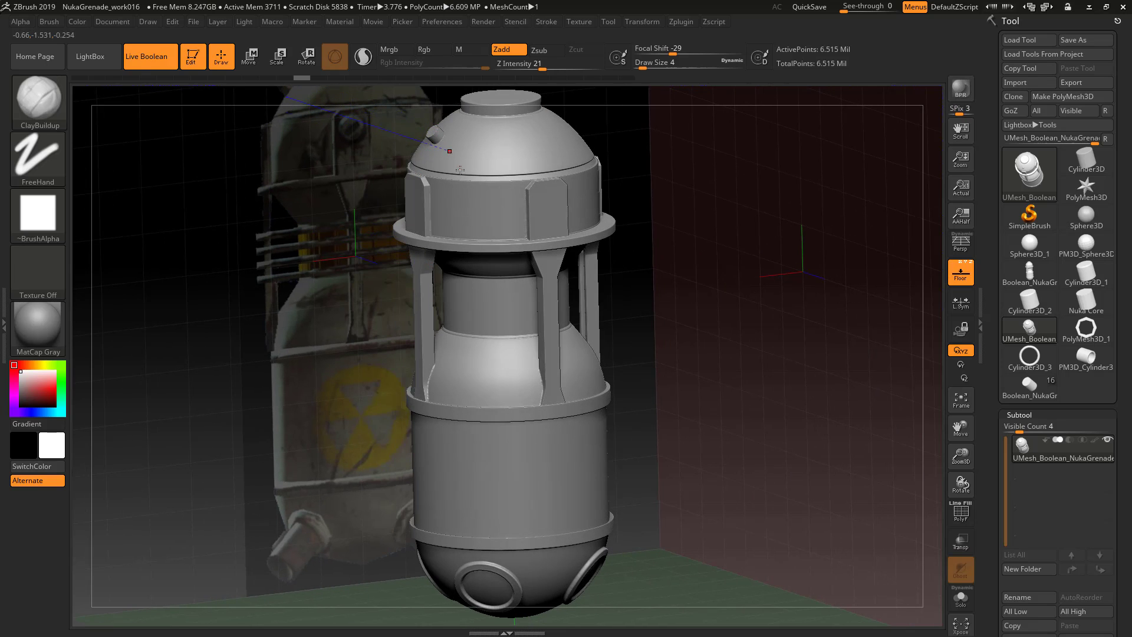
mouse_move(720, 328)
left_mouse_down()
mouse_move(678, 245)
mouse_move(683, 259)
left_mouse_up()
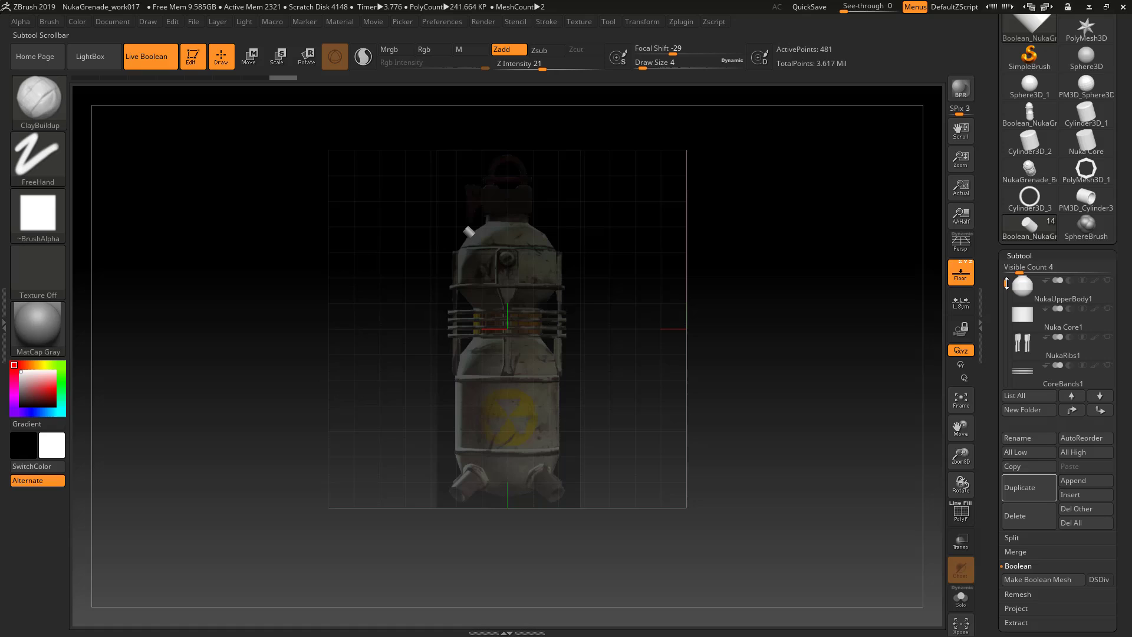
left_click_drag(1006, 284, 1013, 276)
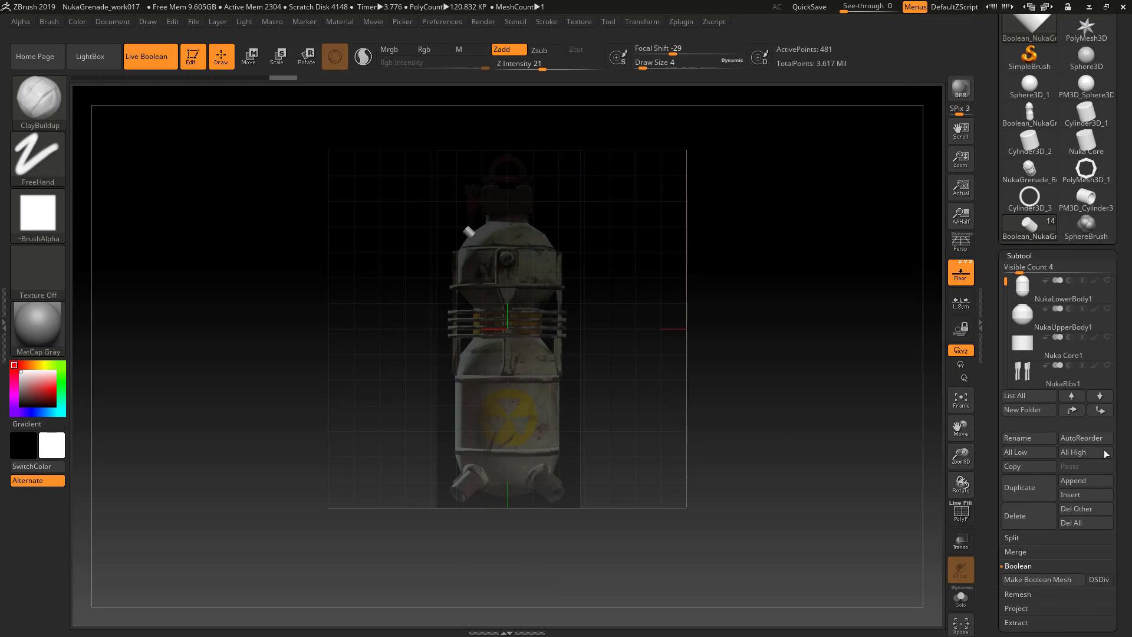
Step: Append NukaGrenade_BodyMerged as a new subtool of the grenade
left_click(1085, 481)
mouse_move(847, 469)
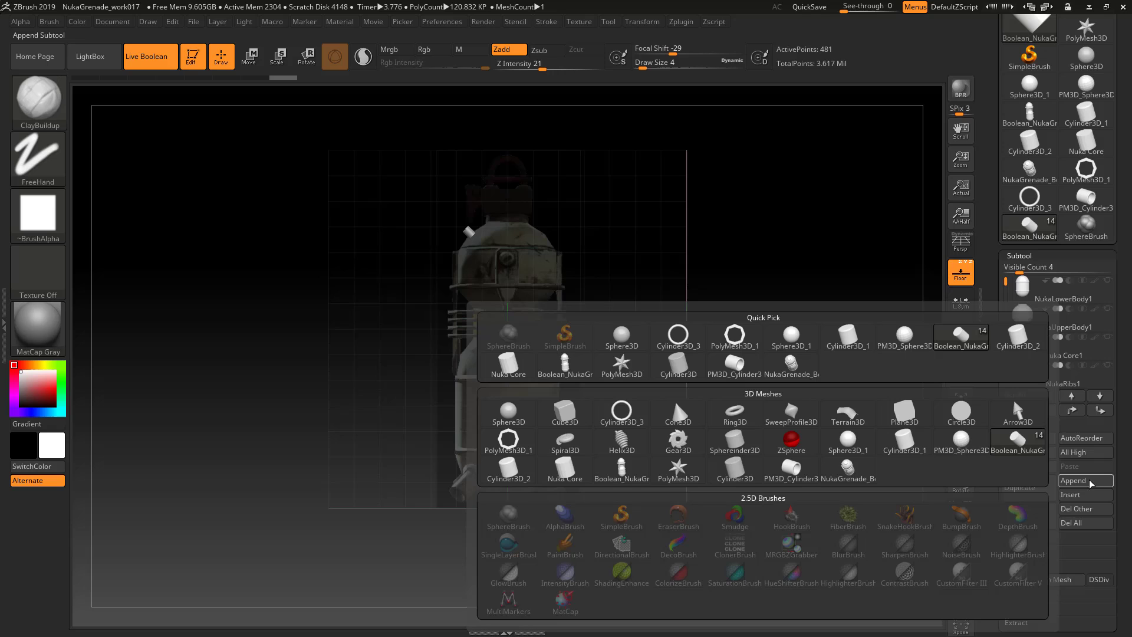
left_click(852, 468)
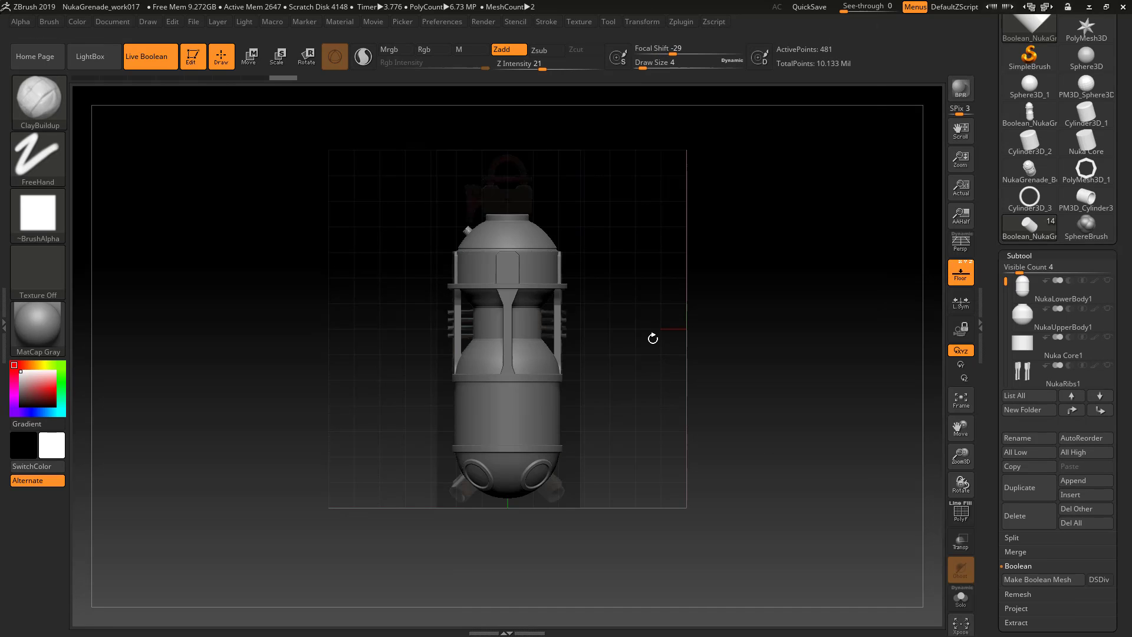
left_click_drag(653, 338, 662, 368)
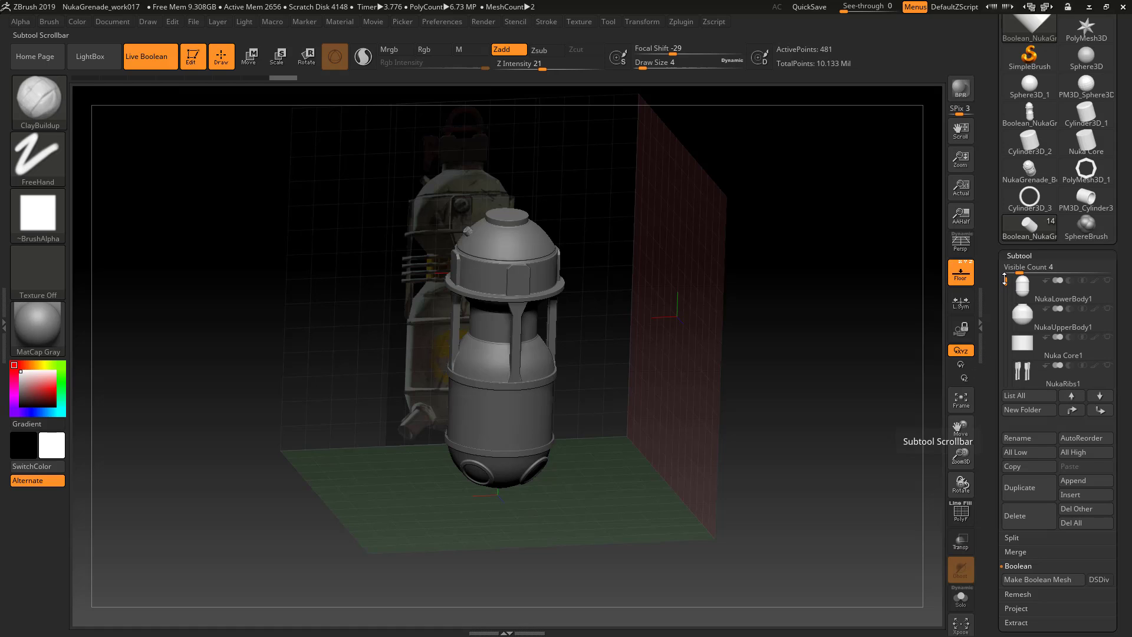
left_click_drag(1005, 280, 1006, 331)
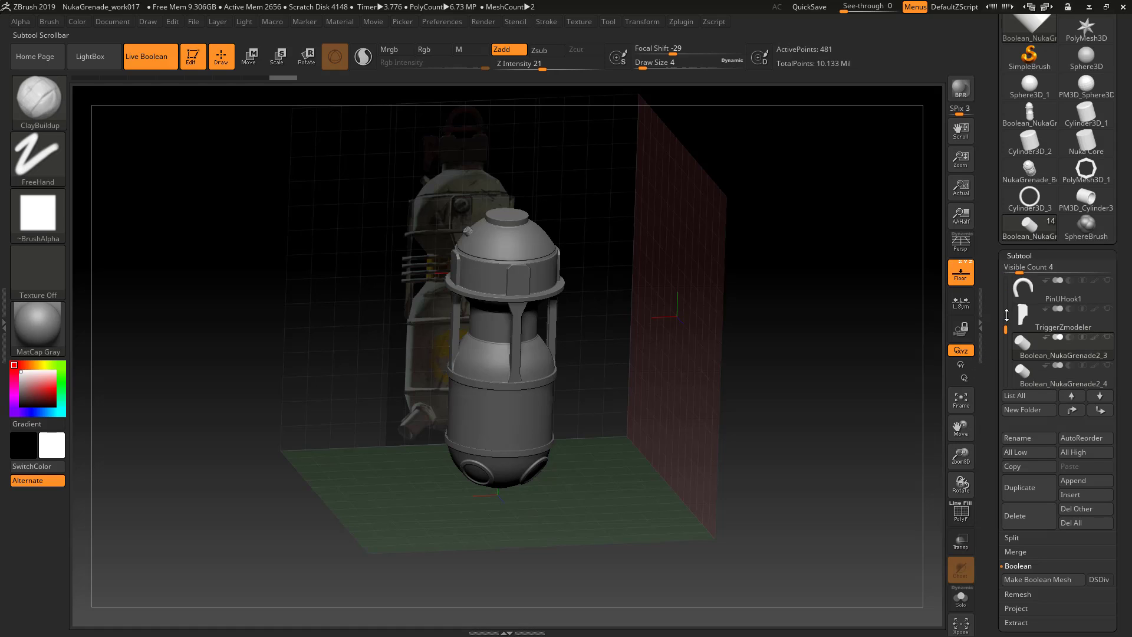
Step: Make the PinUHook1, TriggerZmodeler and bottom tubes subtools visible
left_click(1108, 280)
left_click(1108, 309)
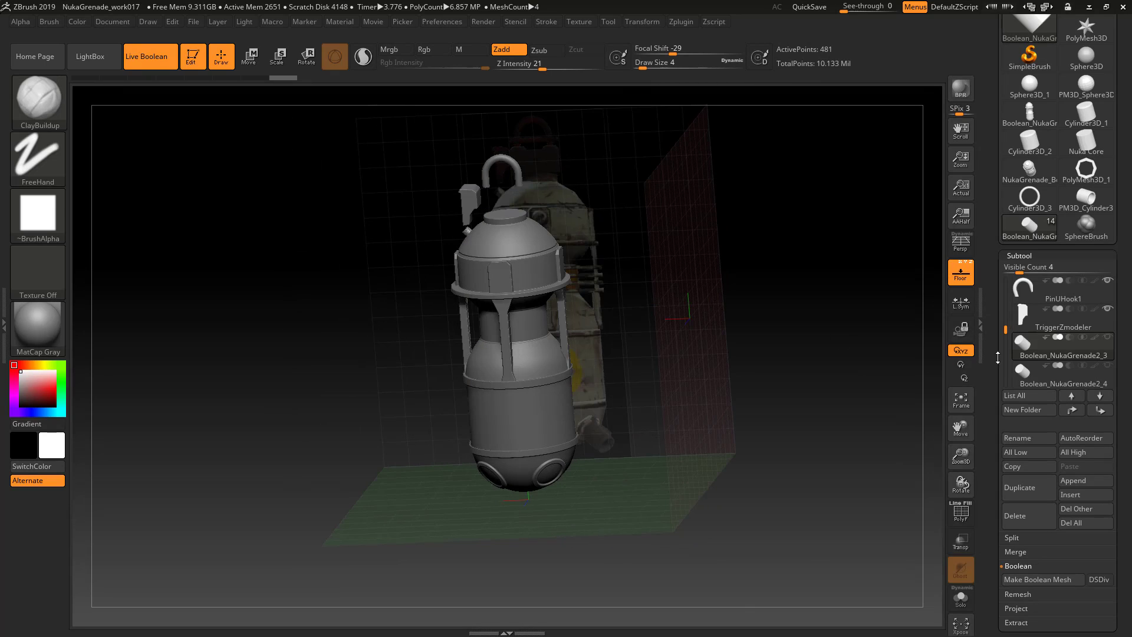
left_click_drag(1005, 330, 1006, 299)
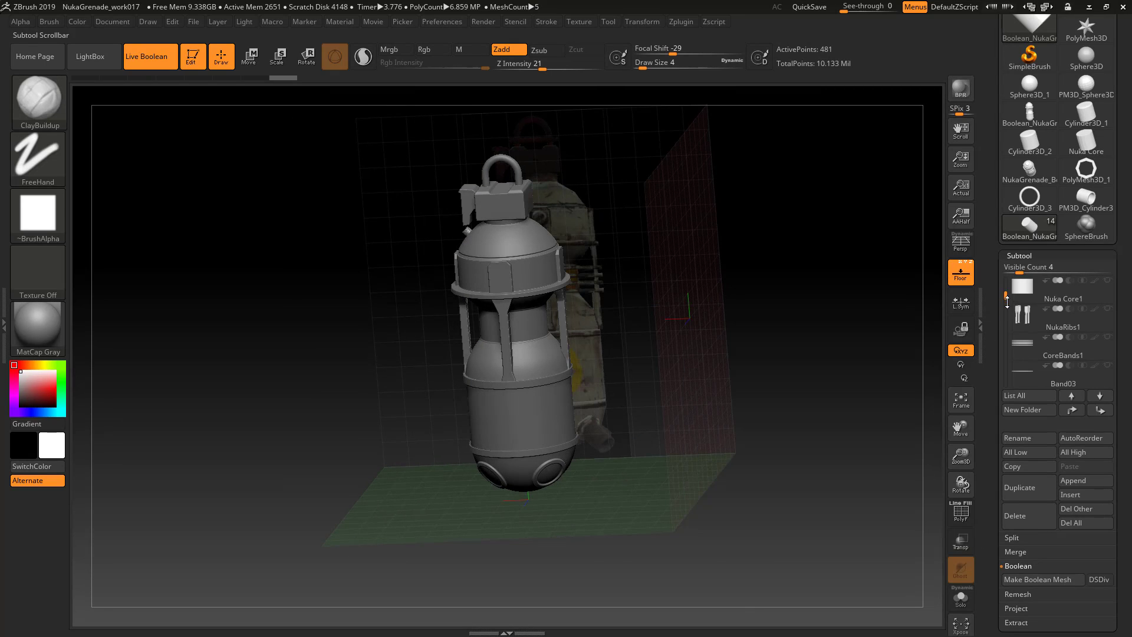
left_click_drag(794, 421, 885, 416)
mouse_move(1006, 301)
left_mouse_down()
mouse_move(1006, 348)
mouse_move(1006, 276)
left_mouse_up()
left_click(1107, 309)
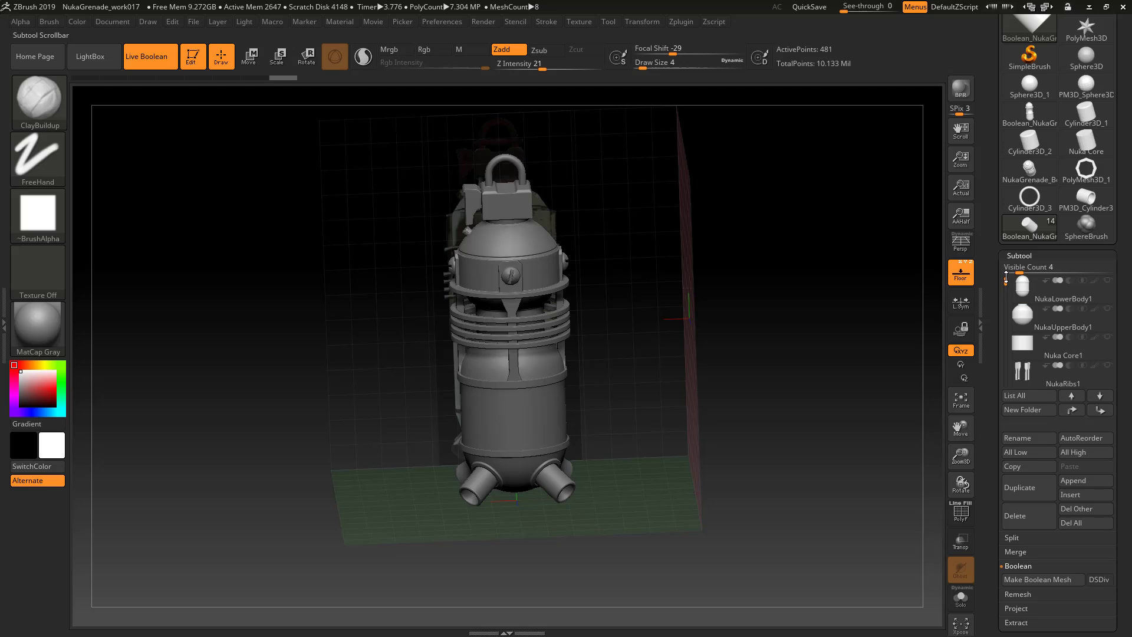
mouse_move(635, 291)
left_mouse_down()
mouse_move(670, 289)
mouse_move(653, 289)
left_mouse_up()
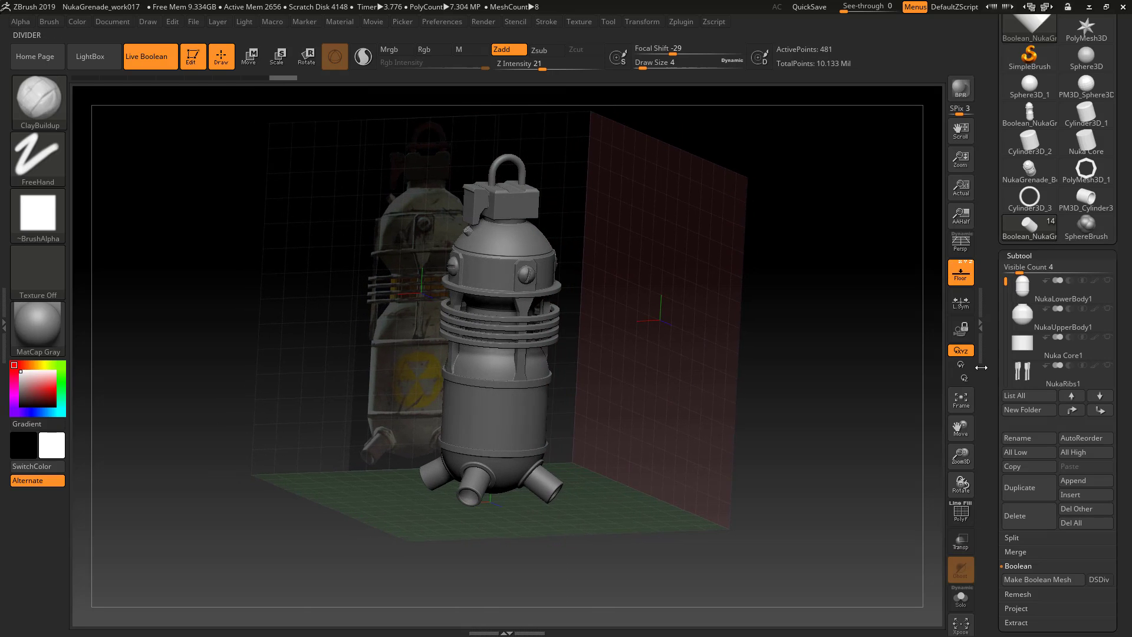
mouse_move(1006, 285)
left_mouse_down()
mouse_move(1006, 348)
mouse_move(1005, 323)
left_mouse_up()
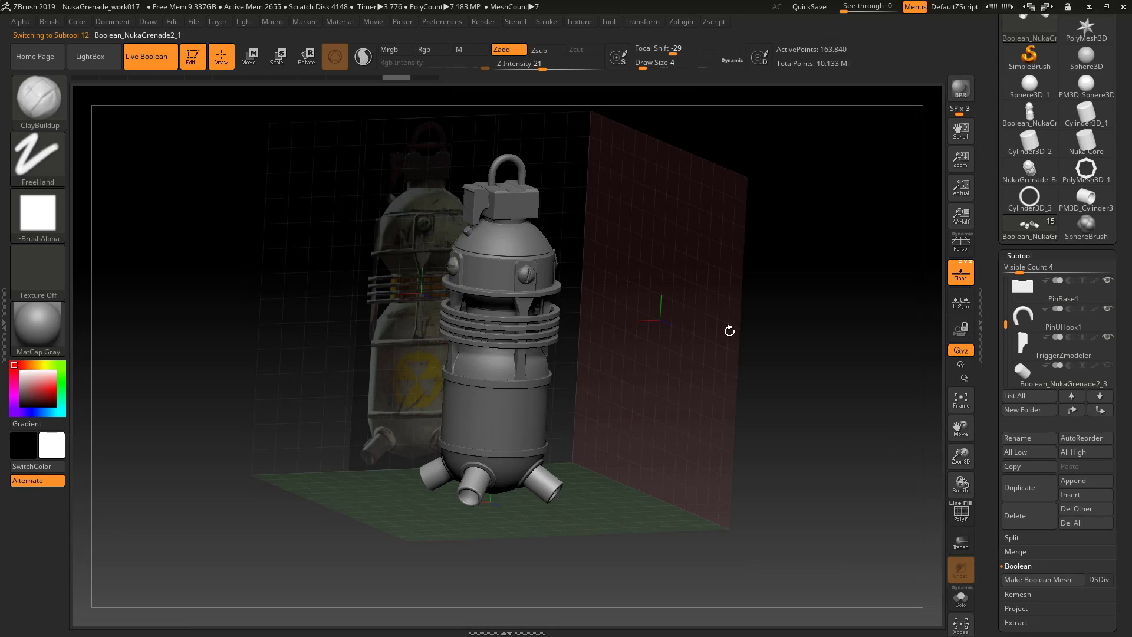
mouse_move(729, 330)
left_mouse_down()
mouse_move(744, 333)
mouse_move(486, 251)
left_mouse_up()
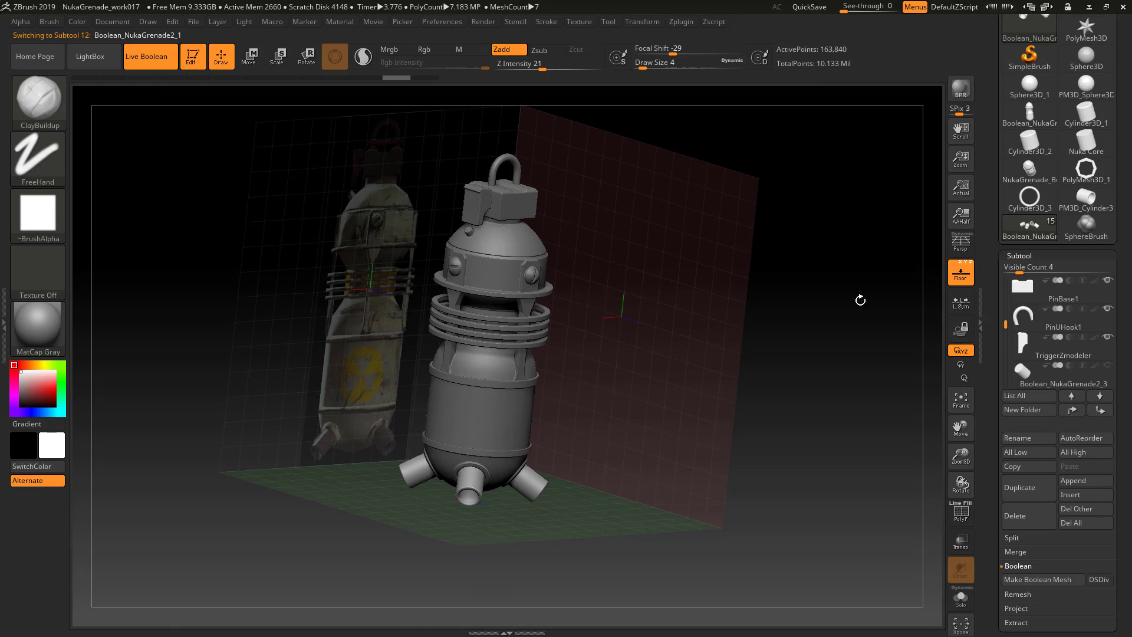
Step: Delete every hidden subtool via SubTool Master's Delete Invis and confirm the warning
left_click(682, 21)
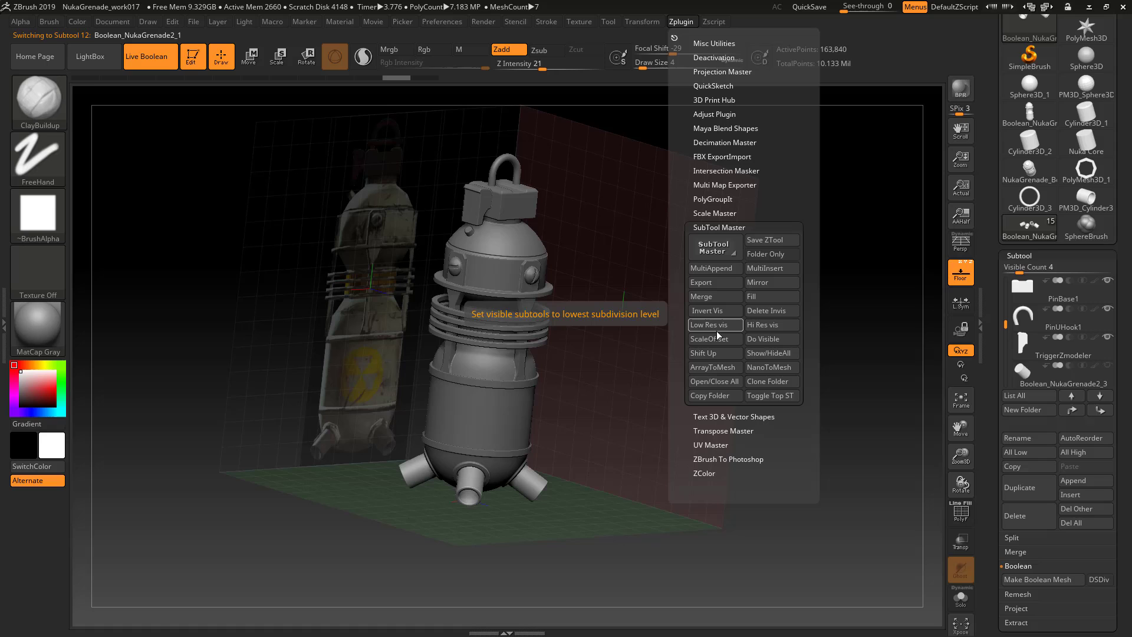
left_click(761, 312)
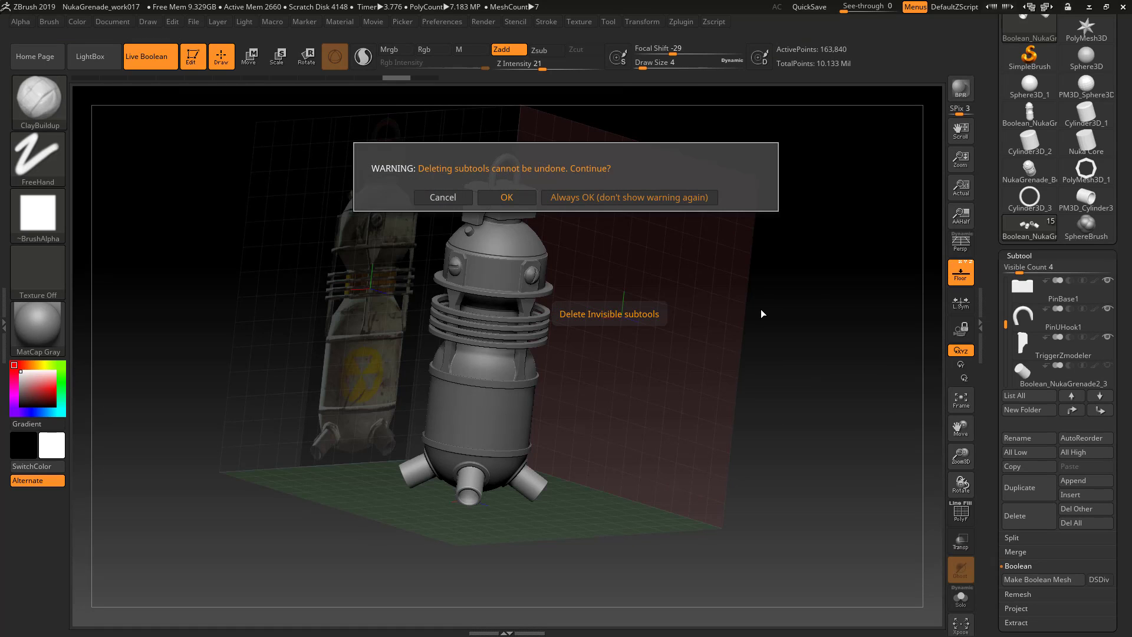
left_click(533, 199)
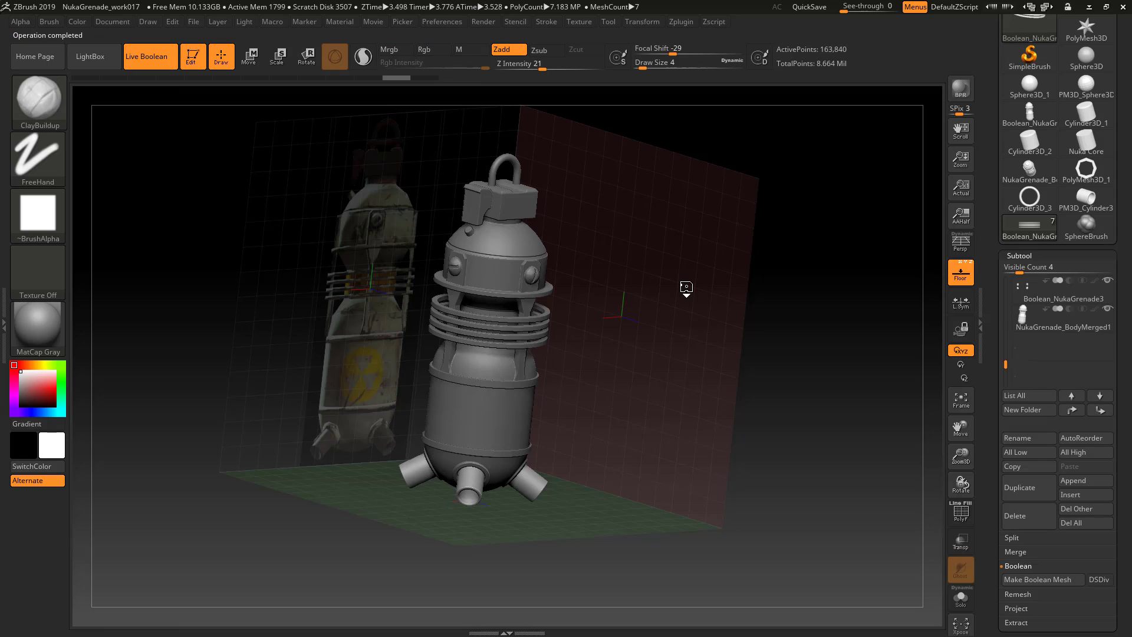
left_click_drag(1006, 363, 1005, 346)
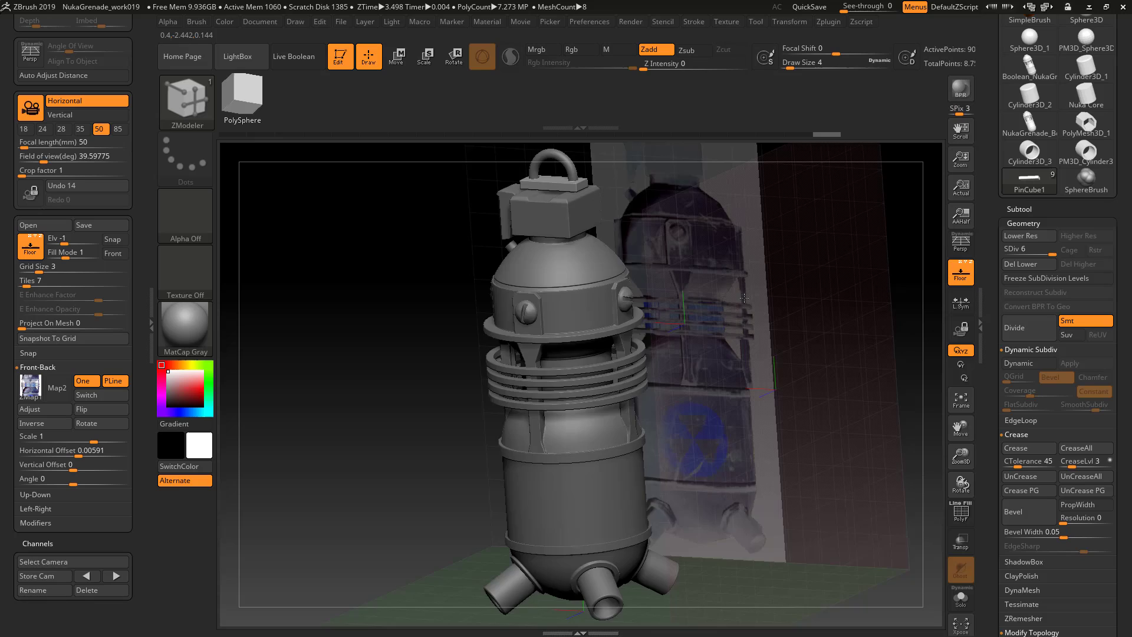
Step: Delete the pin base's lower subdivision levels and frame it with polyframe shown
mouse_move(743, 298)
left_mouse_down()
mouse_move(724, 297)
mouse_move(773, 297)
left_mouse_up()
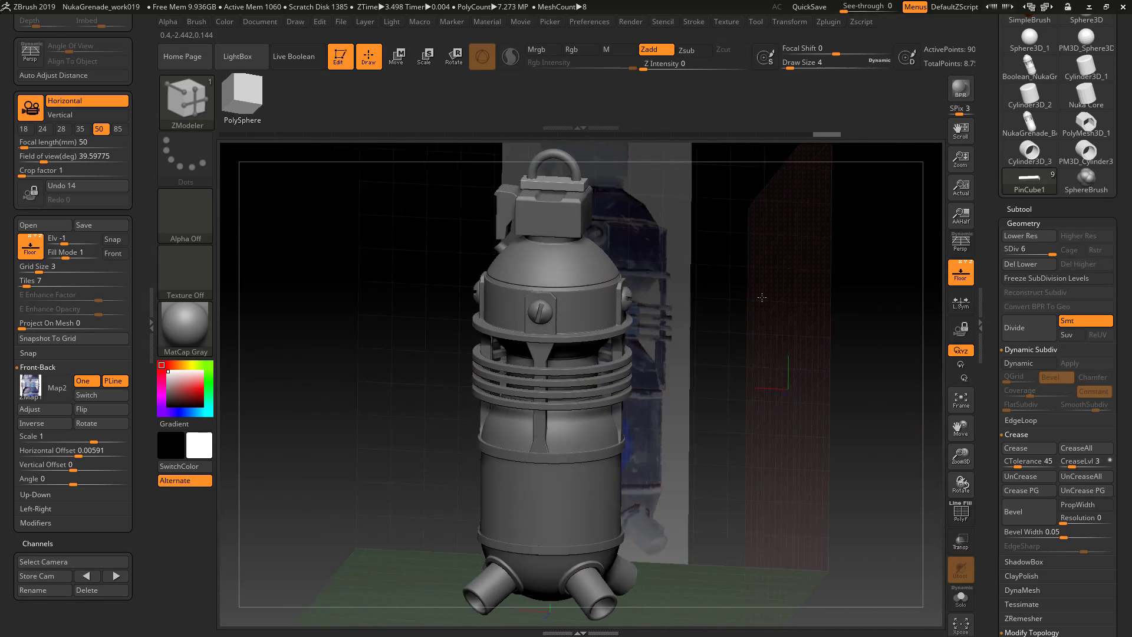
left_click_drag(722, 259, 737, 376, "alt")
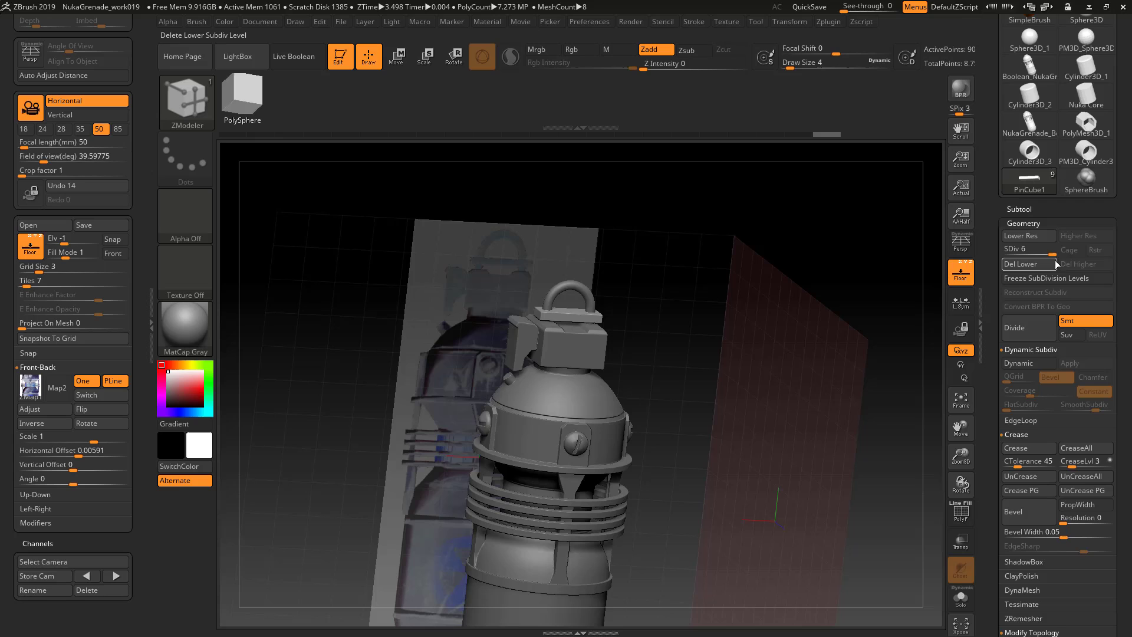
left_click(1056, 261)
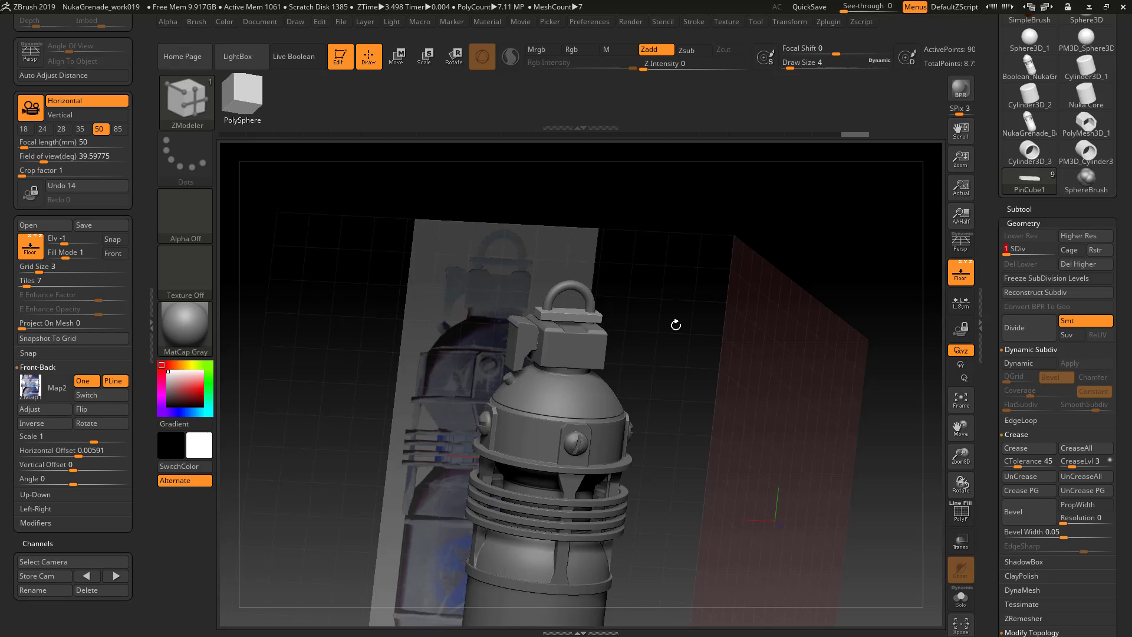
key("shift+f")
key("f")
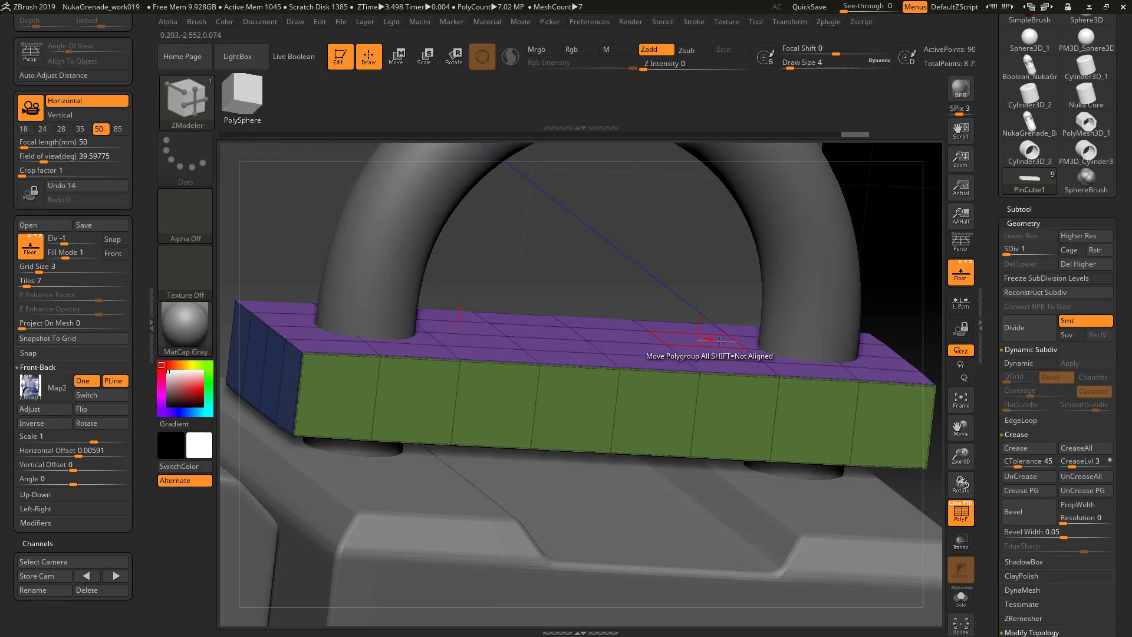
left_click_drag(612, 269, 569, 278)
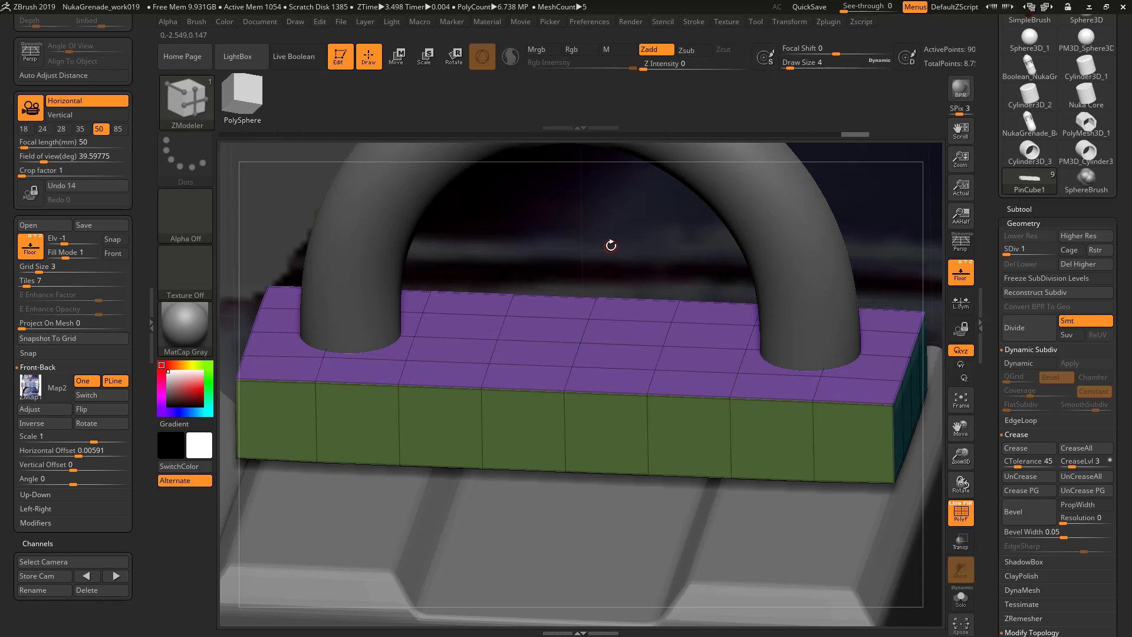
Step: Subdivide the pin base block up to level 6 and hide the polyframe again
key("f")
key("d")
key("d")
key("d")
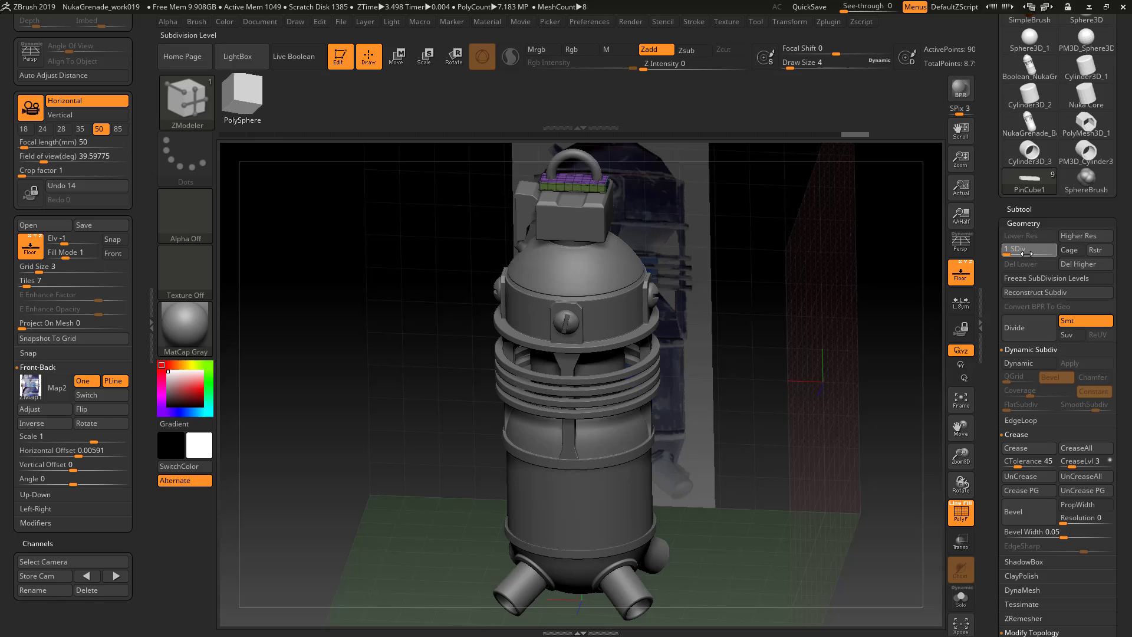
key("d")
key("d")
key("shift+f")
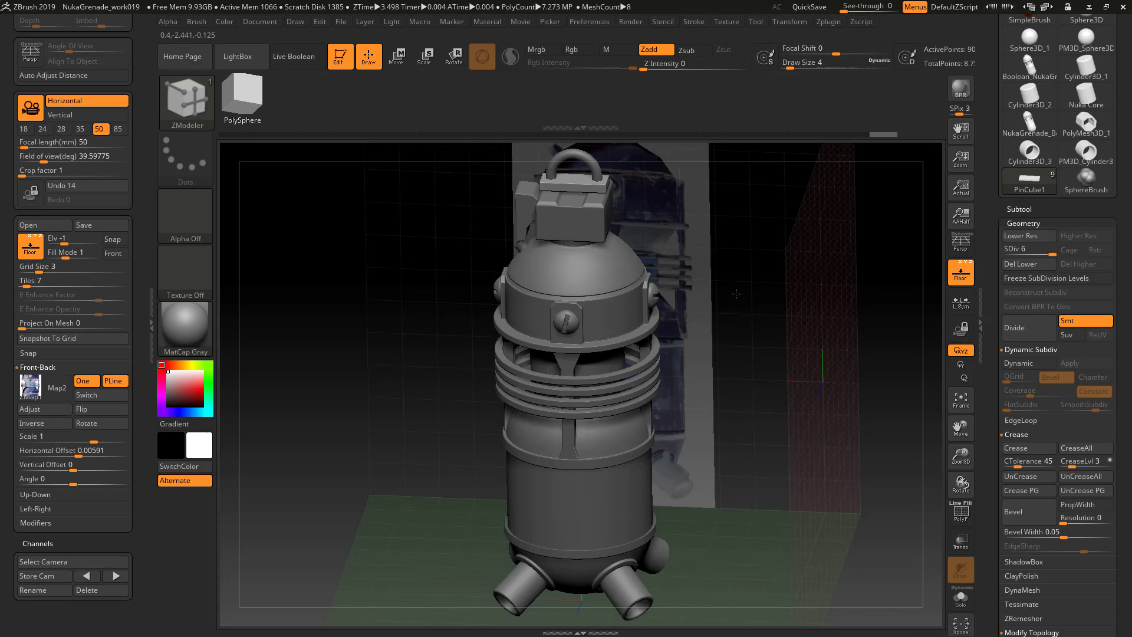
Step: Orbit and tilt around the whole grenade to inspect its sides
left_click_drag(722, 316, 708, 322)
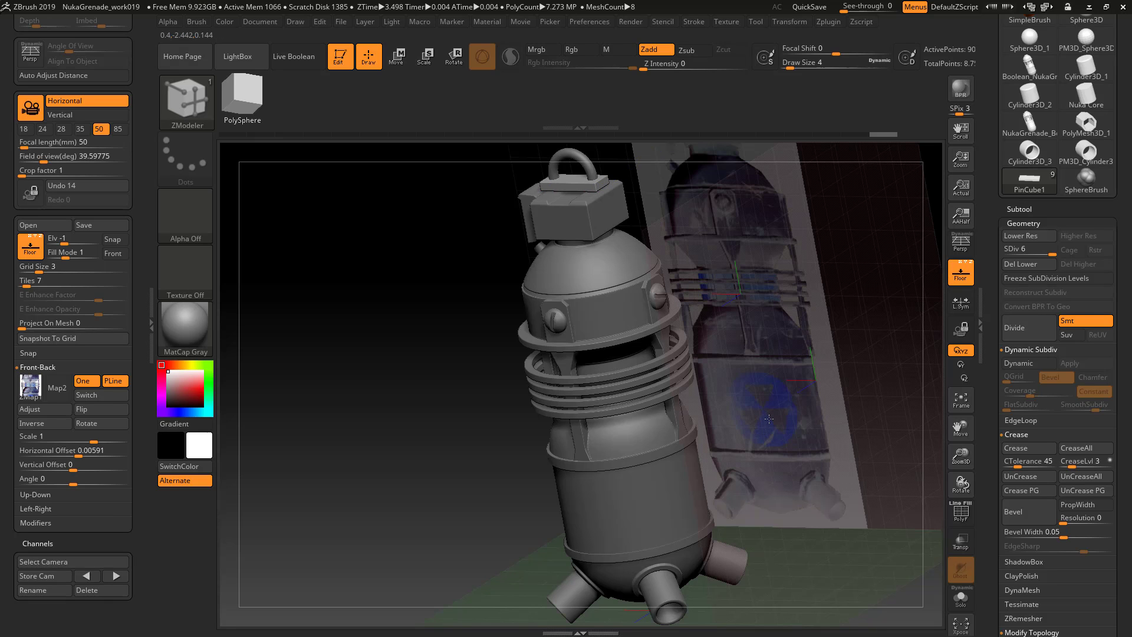
mouse_move(769, 418)
left_mouse_down()
mouse_move(787, 363)
mouse_move(537, 465)
left_mouse_up()
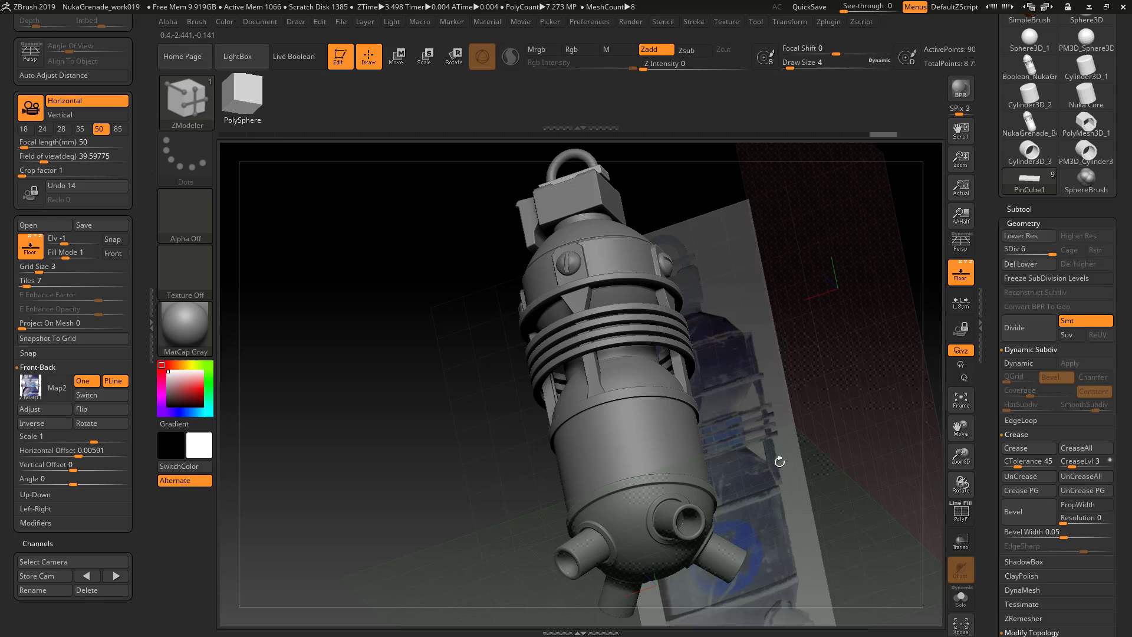
left_click_drag(761, 351, 776, 369, "shift")
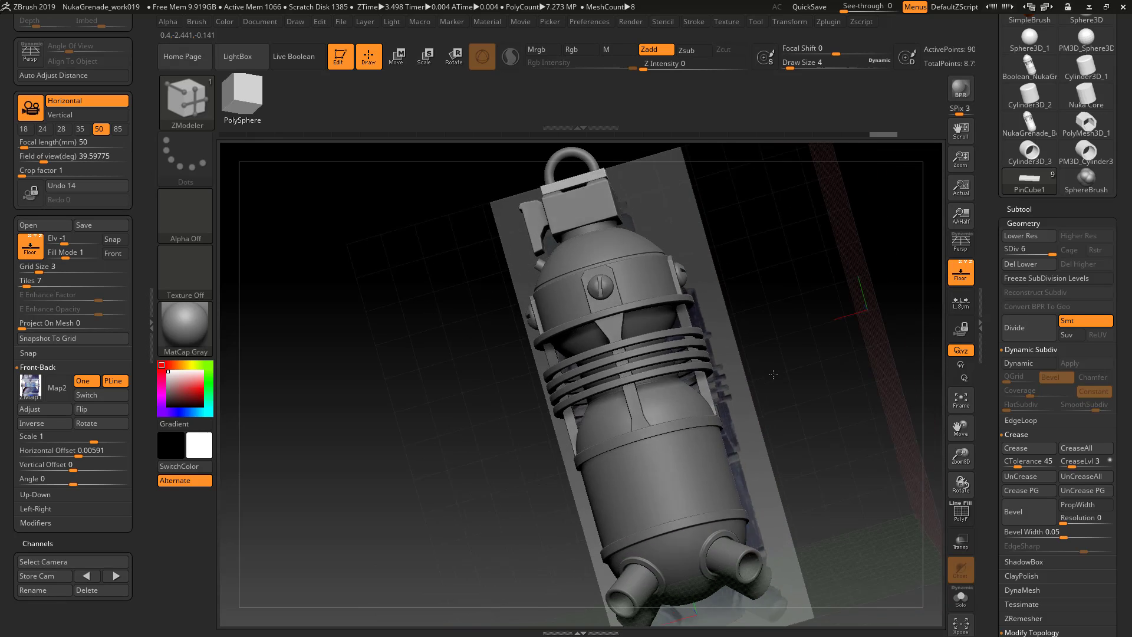
scroll(1124, 416, "up", 3)
scroll(1124, 415, "down", 3)
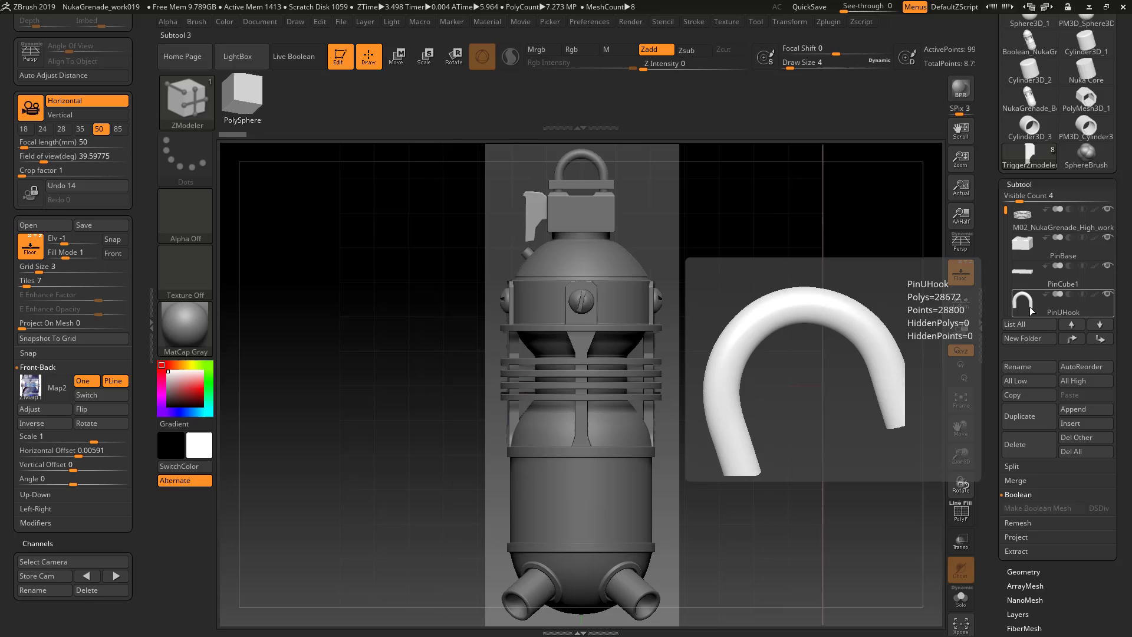
Step: Check the subdivision settings, return to the subtool list and show polygroup colours
left_click(1017, 184)
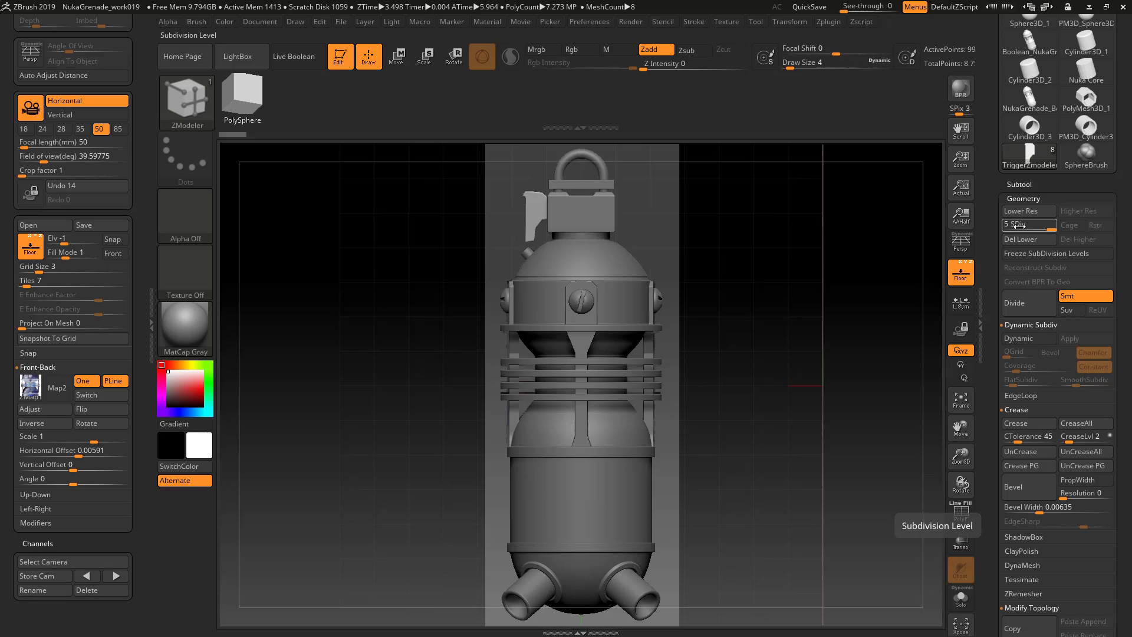
left_click(1018, 225)
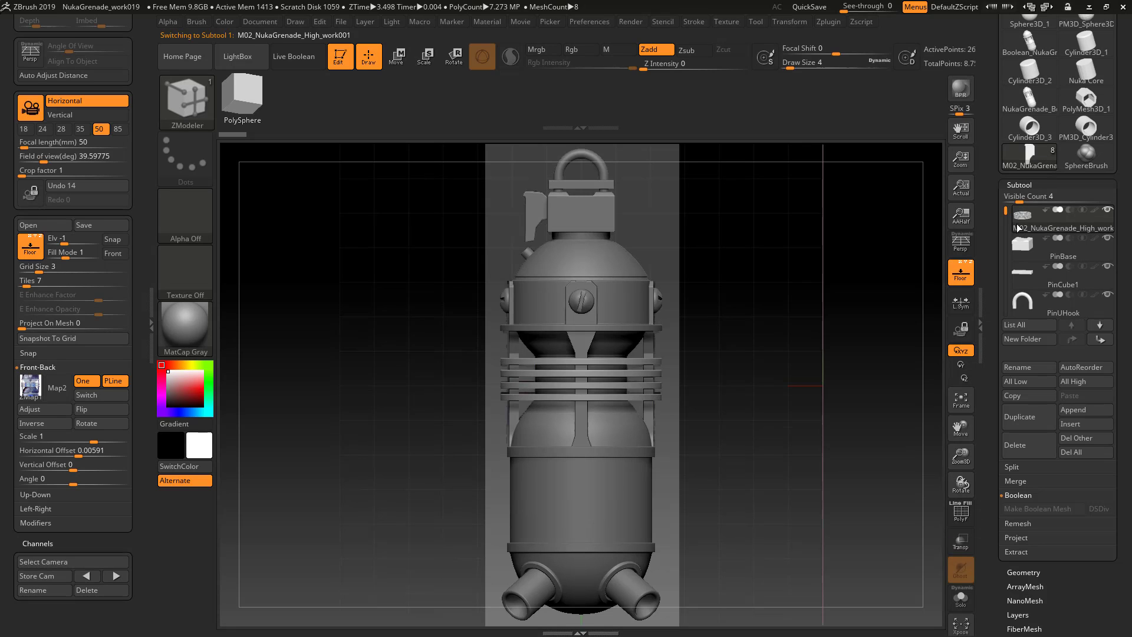
key("shift")
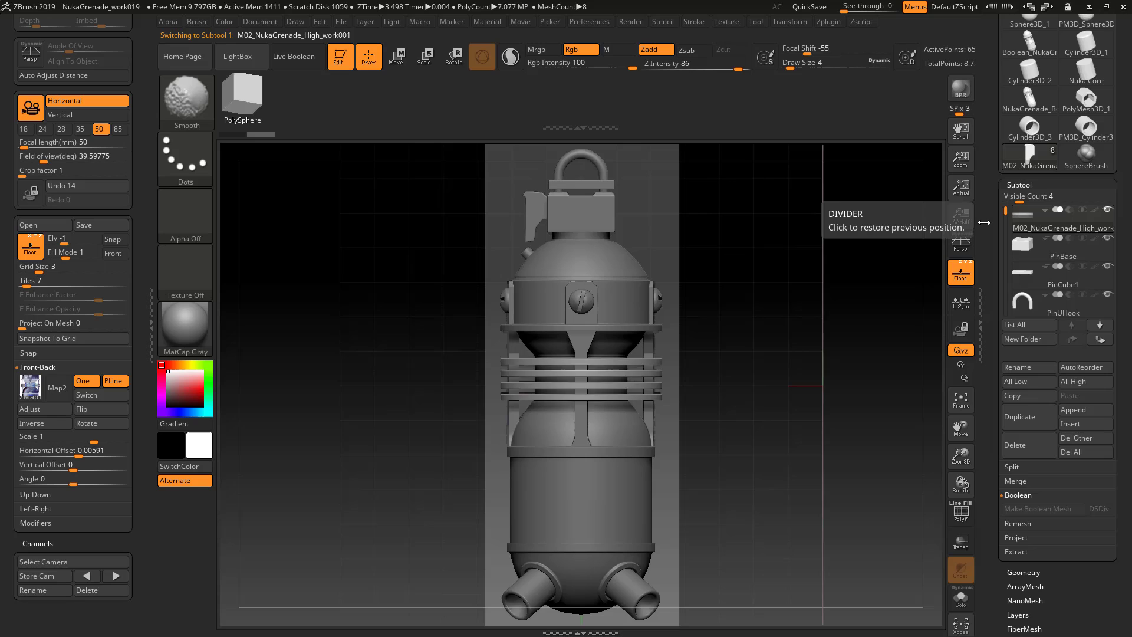
key("shift+f")
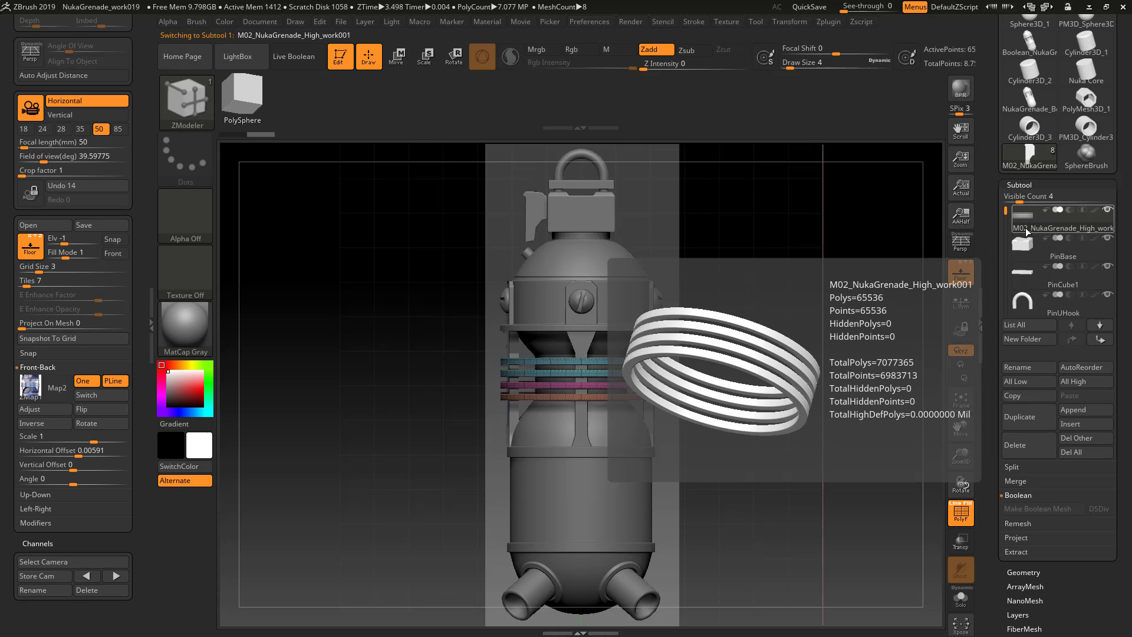
Step: Select PinBase, PinCube1, PinUHook, TriggerZmodeler, BasePins, Screws and NukaGrenade_BodyMerged in turn
left_click(1024, 246)
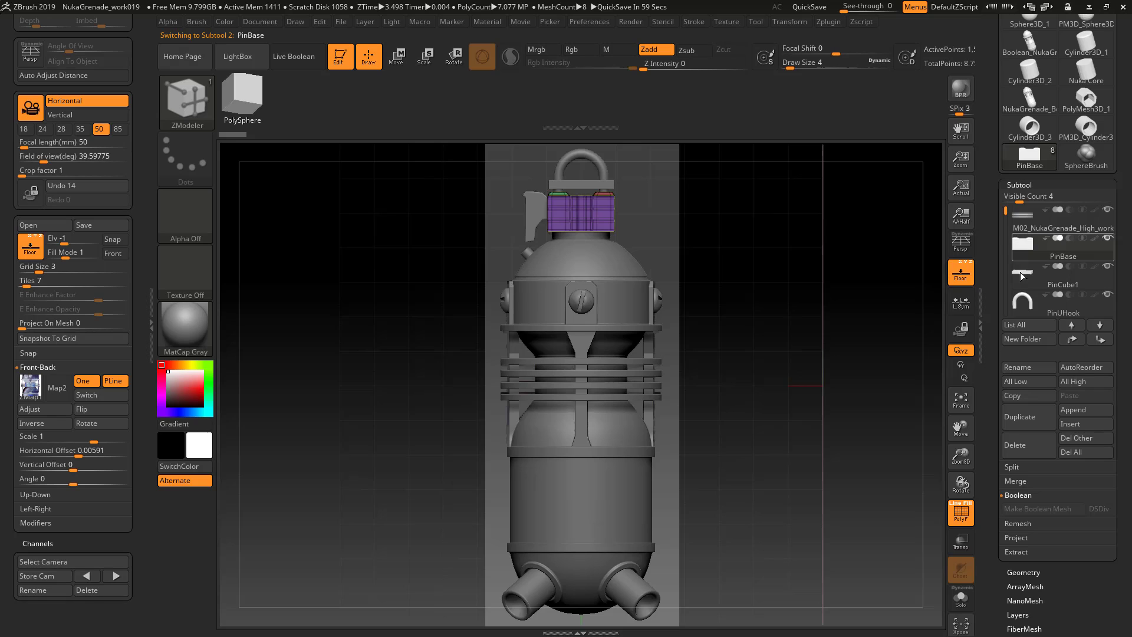
left_click(1023, 273)
left_click(1022, 304)
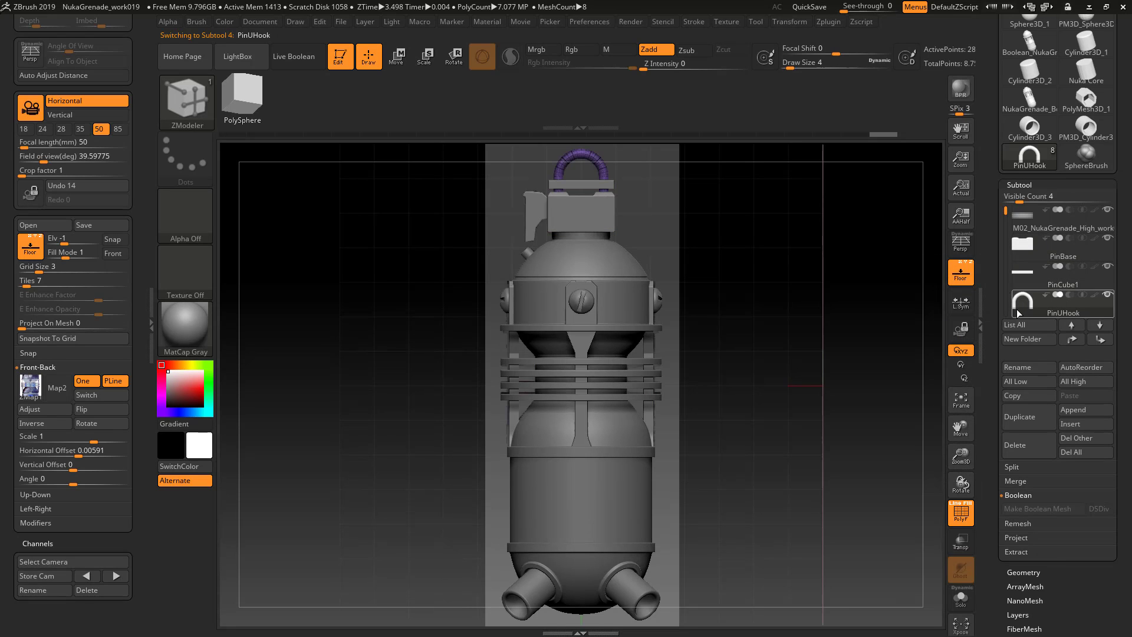
left_click_drag(1005, 213, 1005, 234)
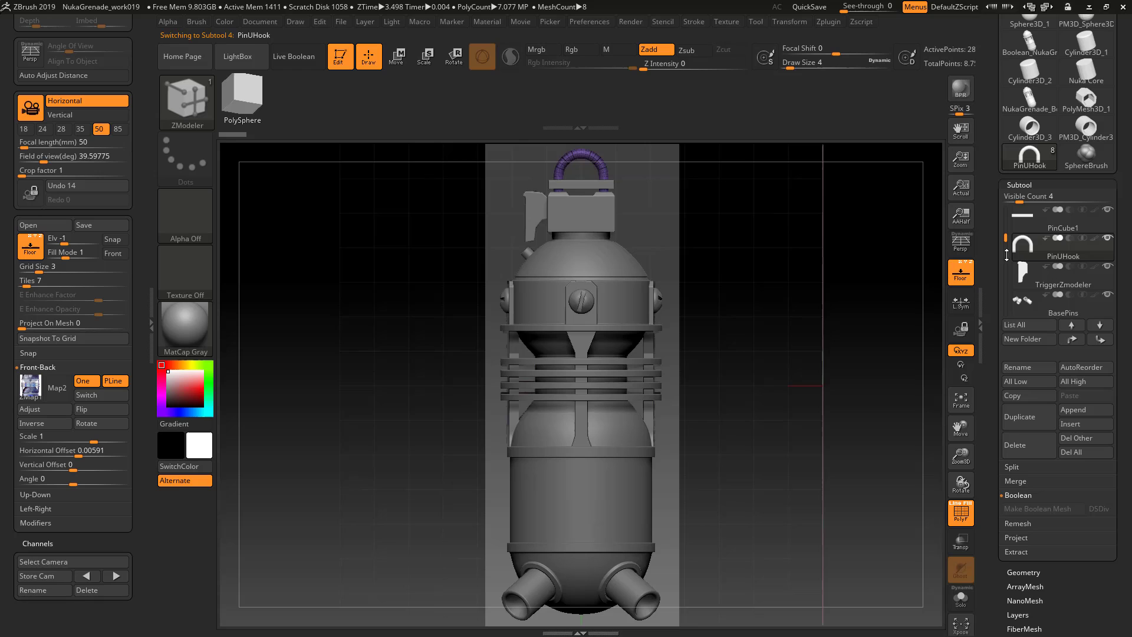
left_click(1018, 277)
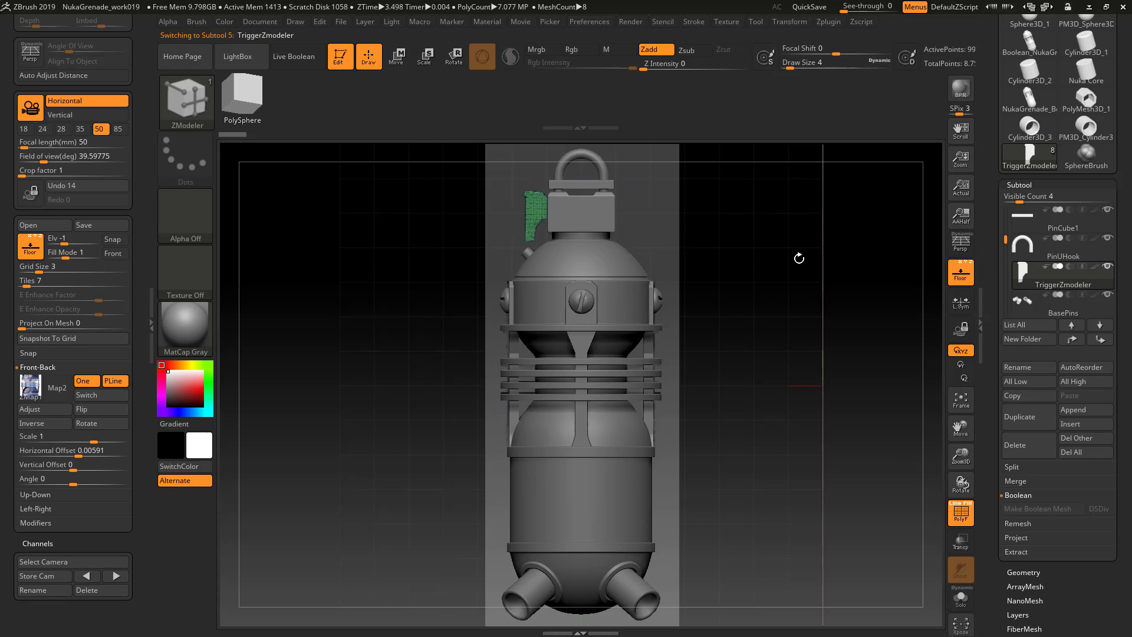
left_click(1020, 303)
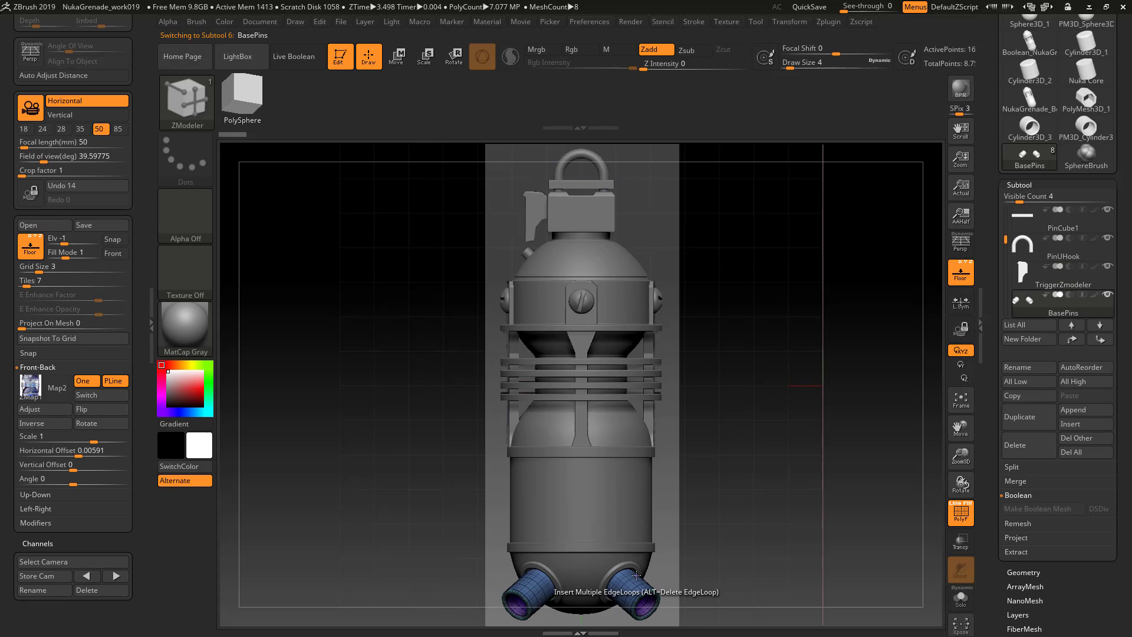
left_click_drag(1004, 238, 1004, 266)
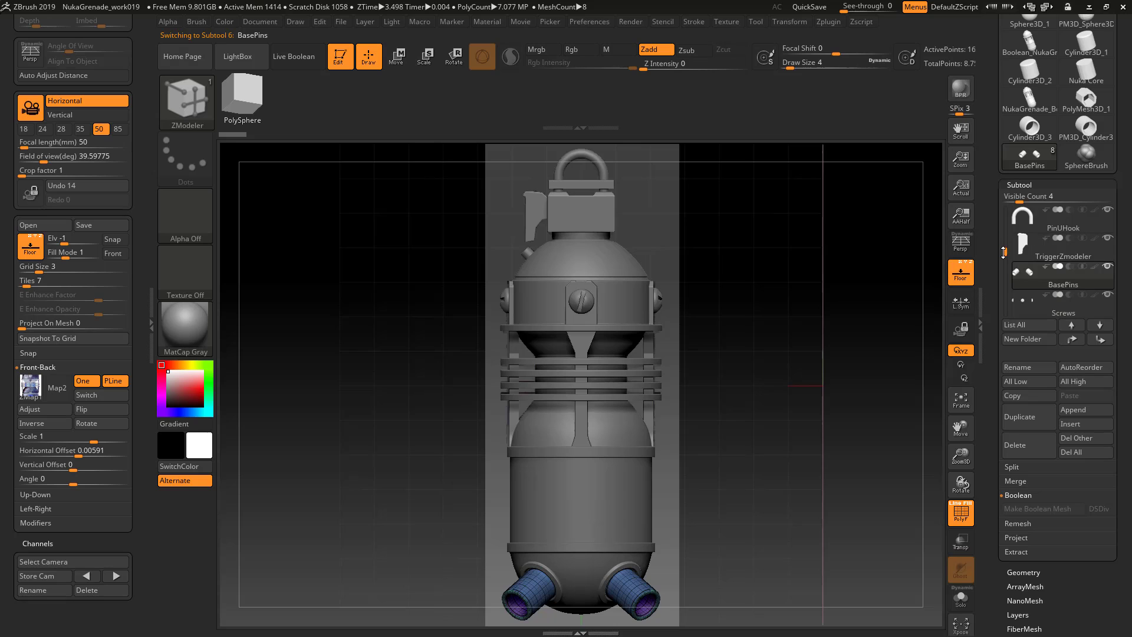
left_click(1020, 279)
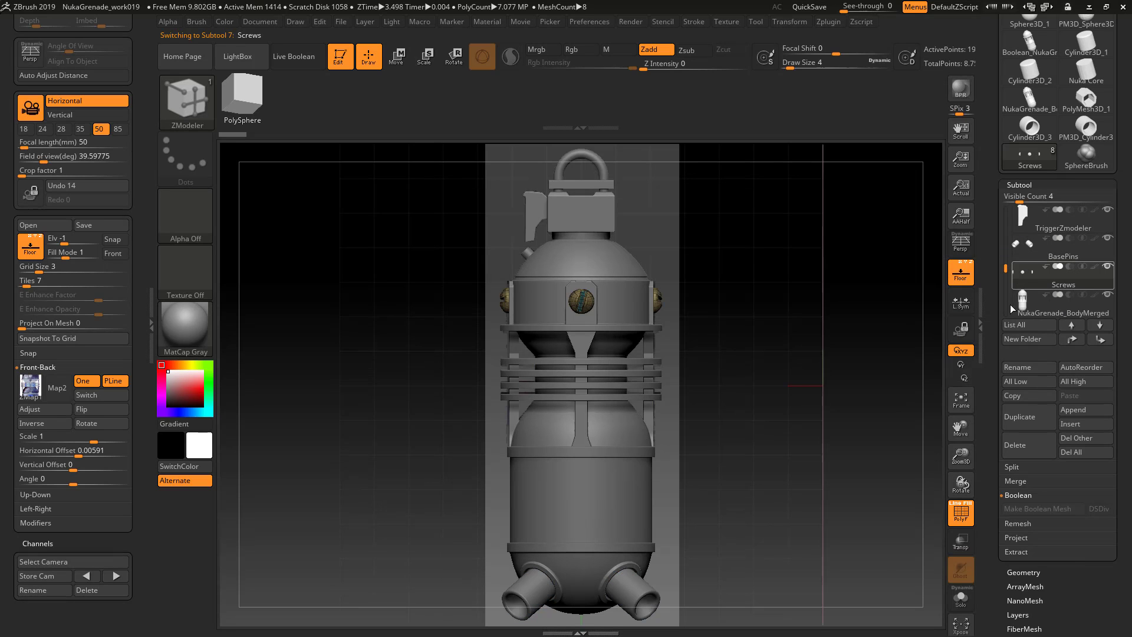
left_click(1024, 307)
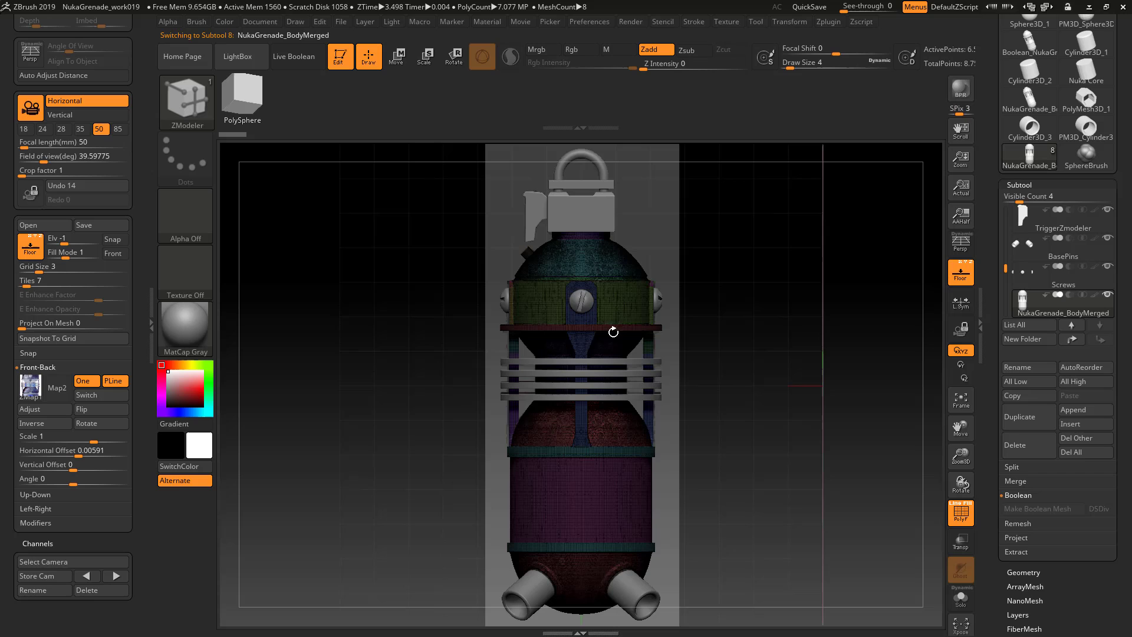
left_click_drag(756, 319, 658, 437)
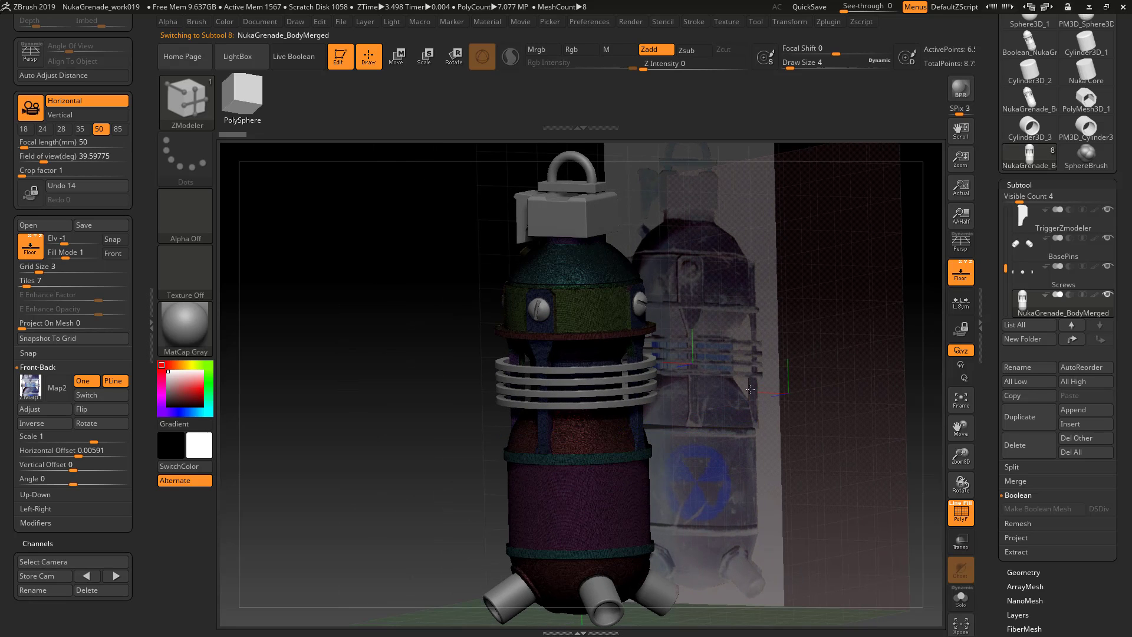
left_click_drag(681, 398, 802, 377)
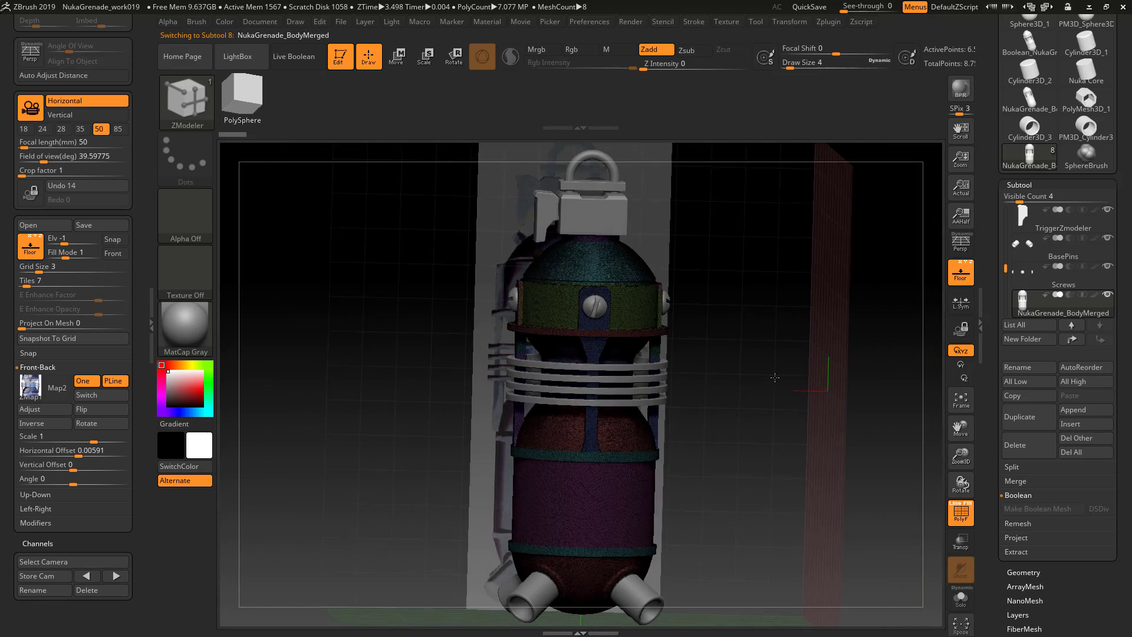
left_click_drag(802, 377, 774, 377, "shift")
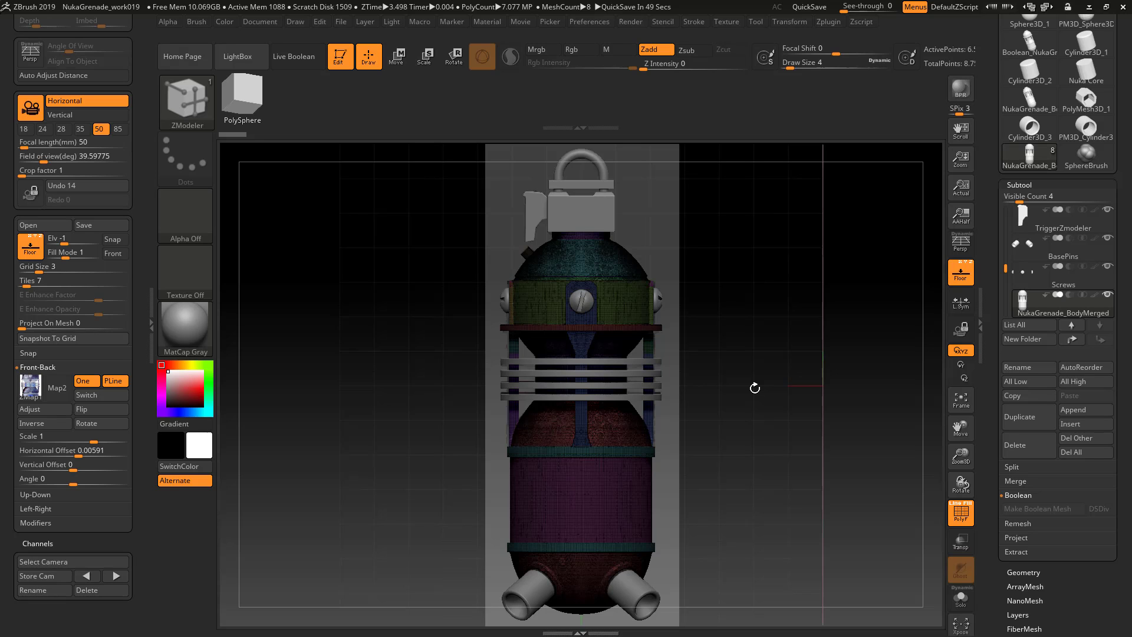
mouse_move(755, 388)
left_mouse_down()
mouse_move(739, 409)
mouse_move(796, 395)
mouse_move(644, 354)
left_mouse_up()
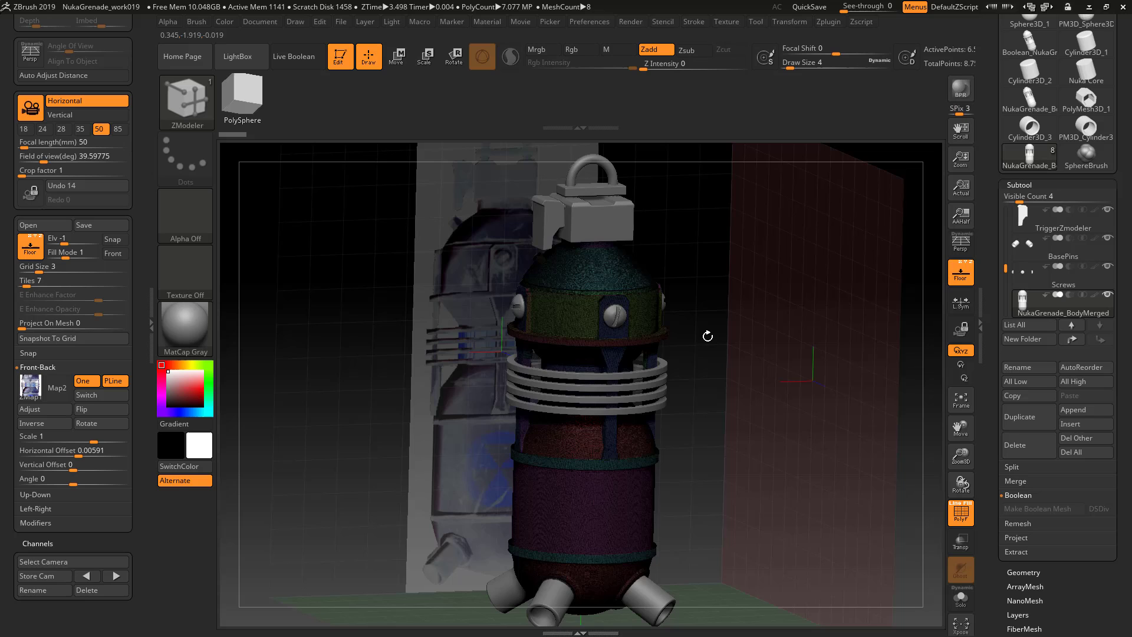
left_click_drag(708, 336, 670, 386)
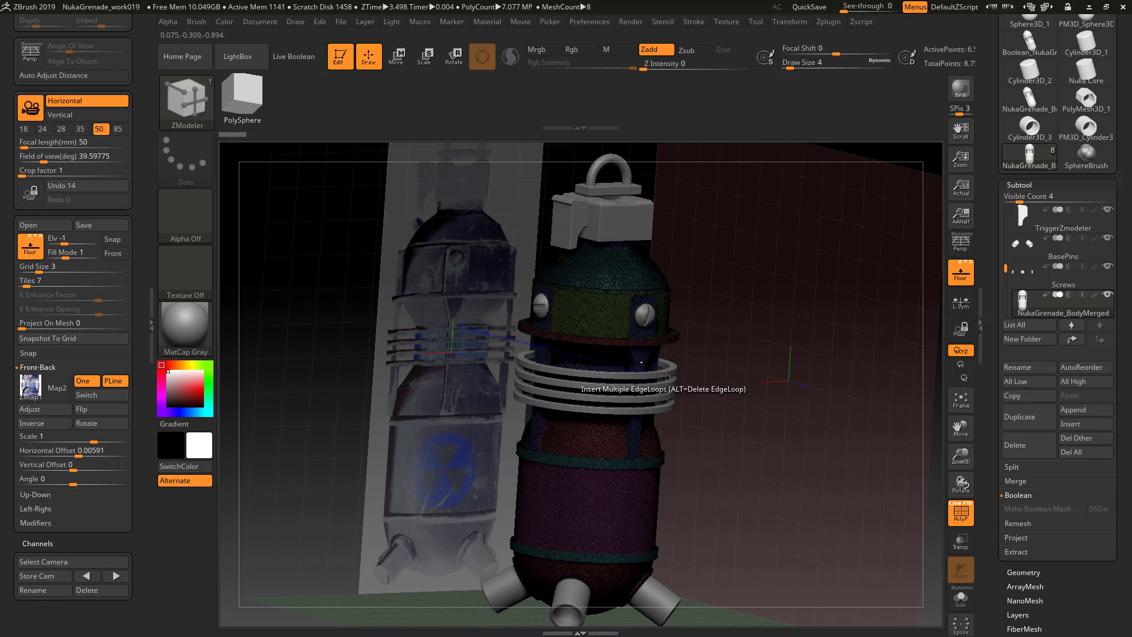